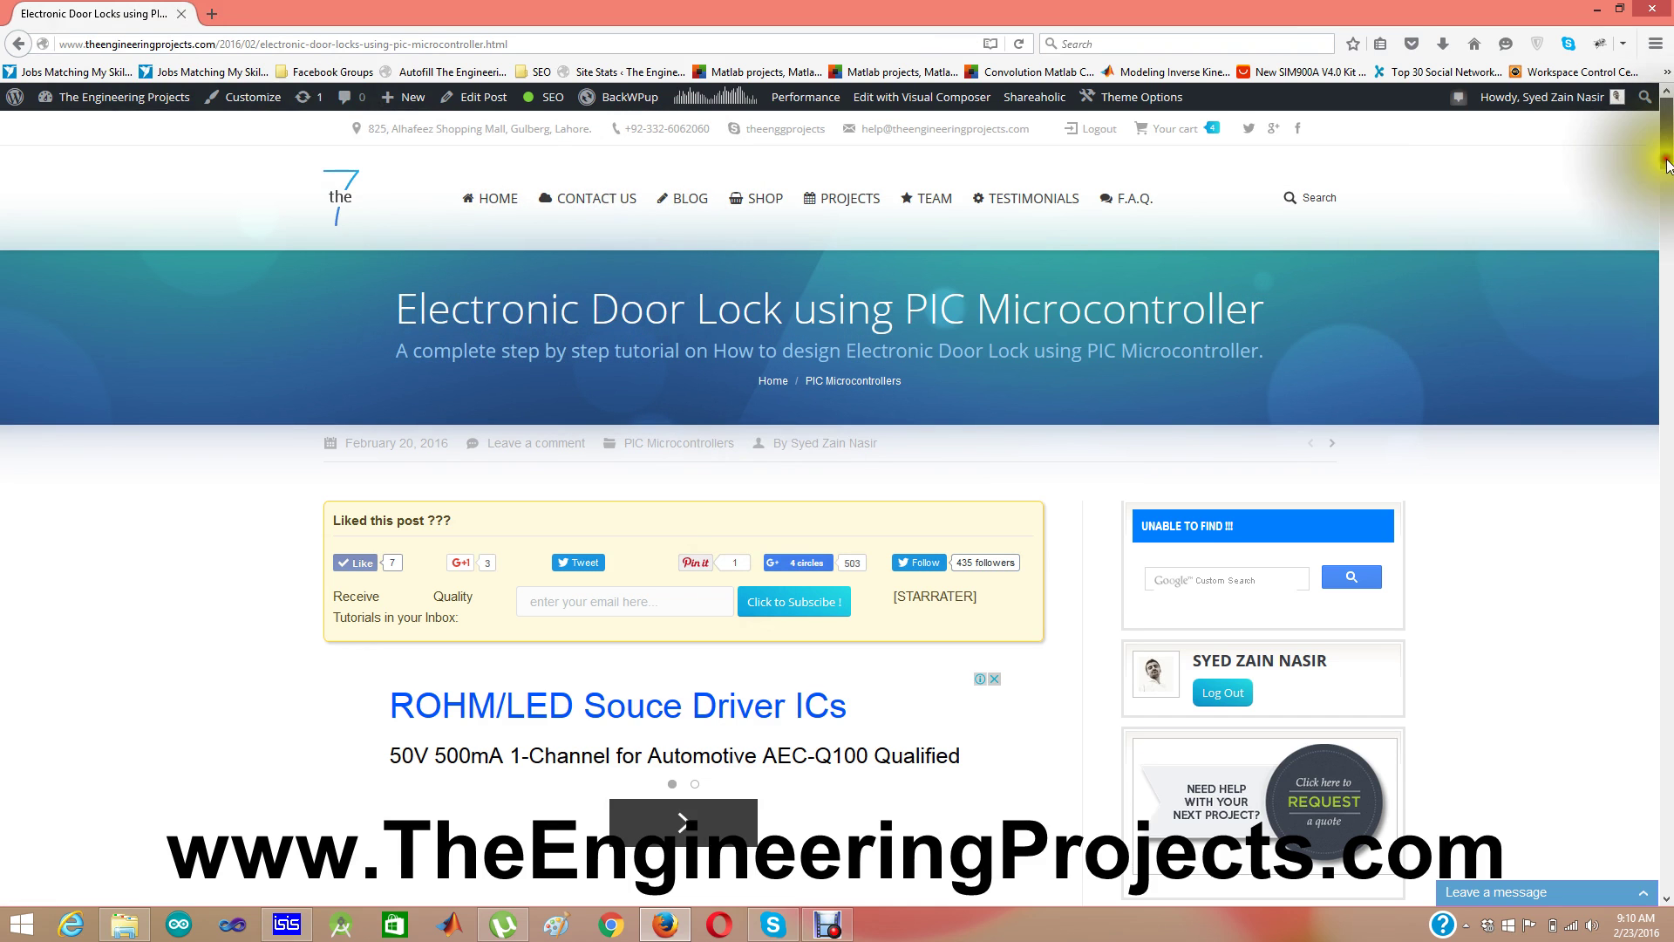
- Scroll the door lock article to its schematic diagram, then back up to the Download Code & Simulation button
scroll(1665, 209, down, 3)
scroll(1665, 244, down, 15)
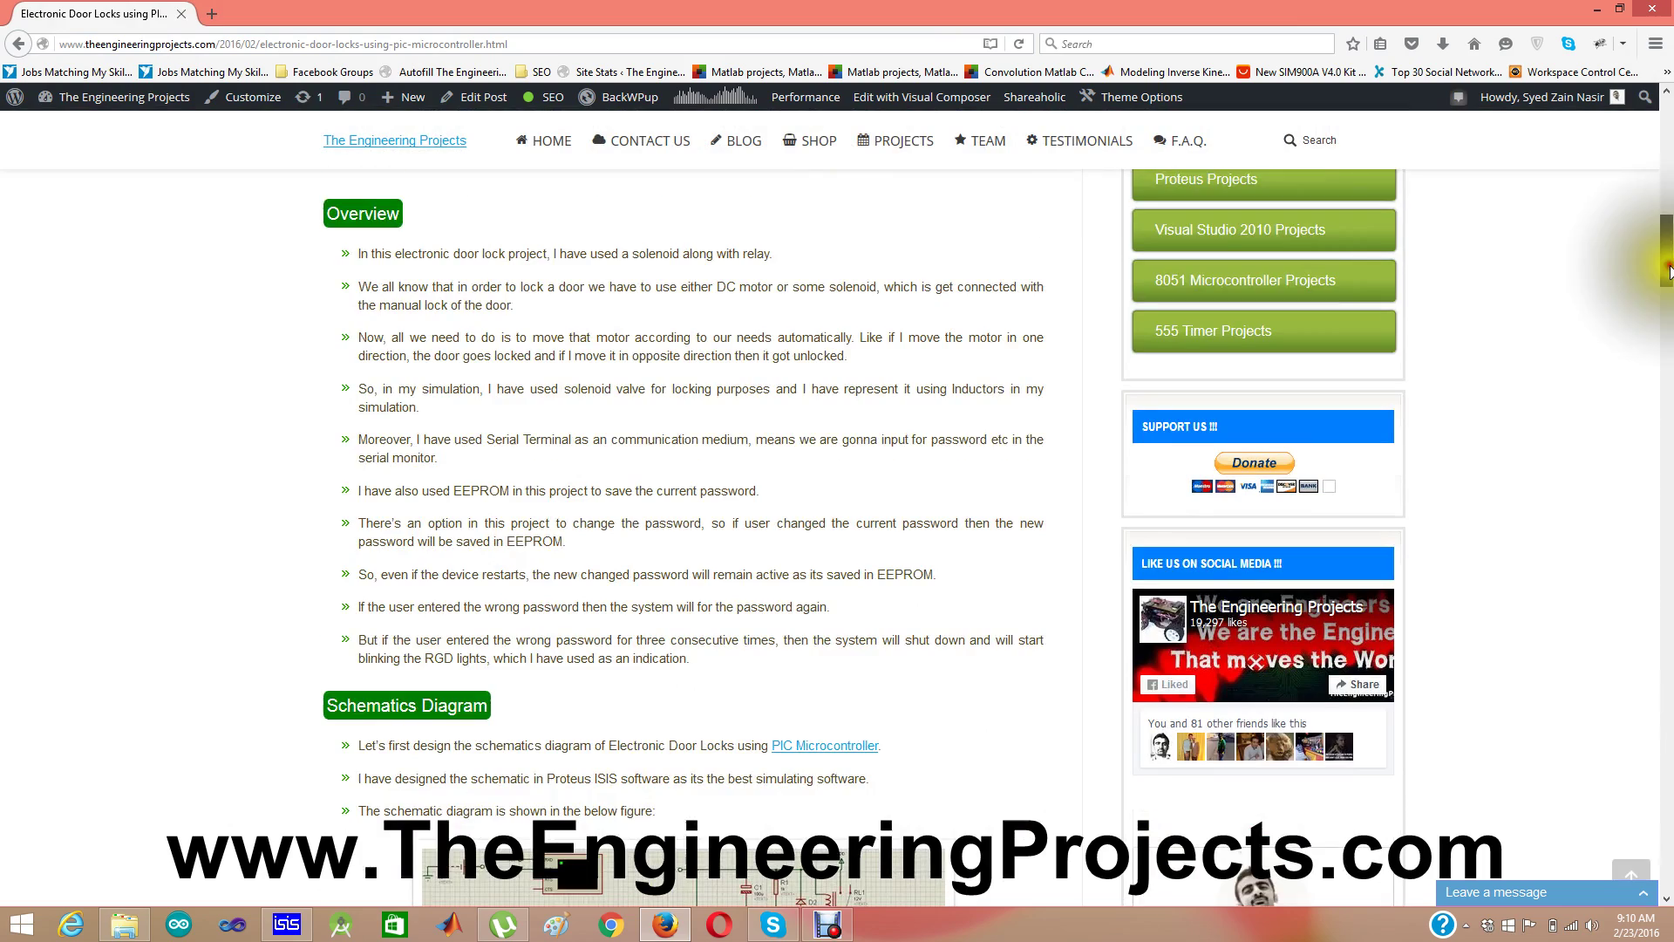
scroll(1662, 278, down, 4)
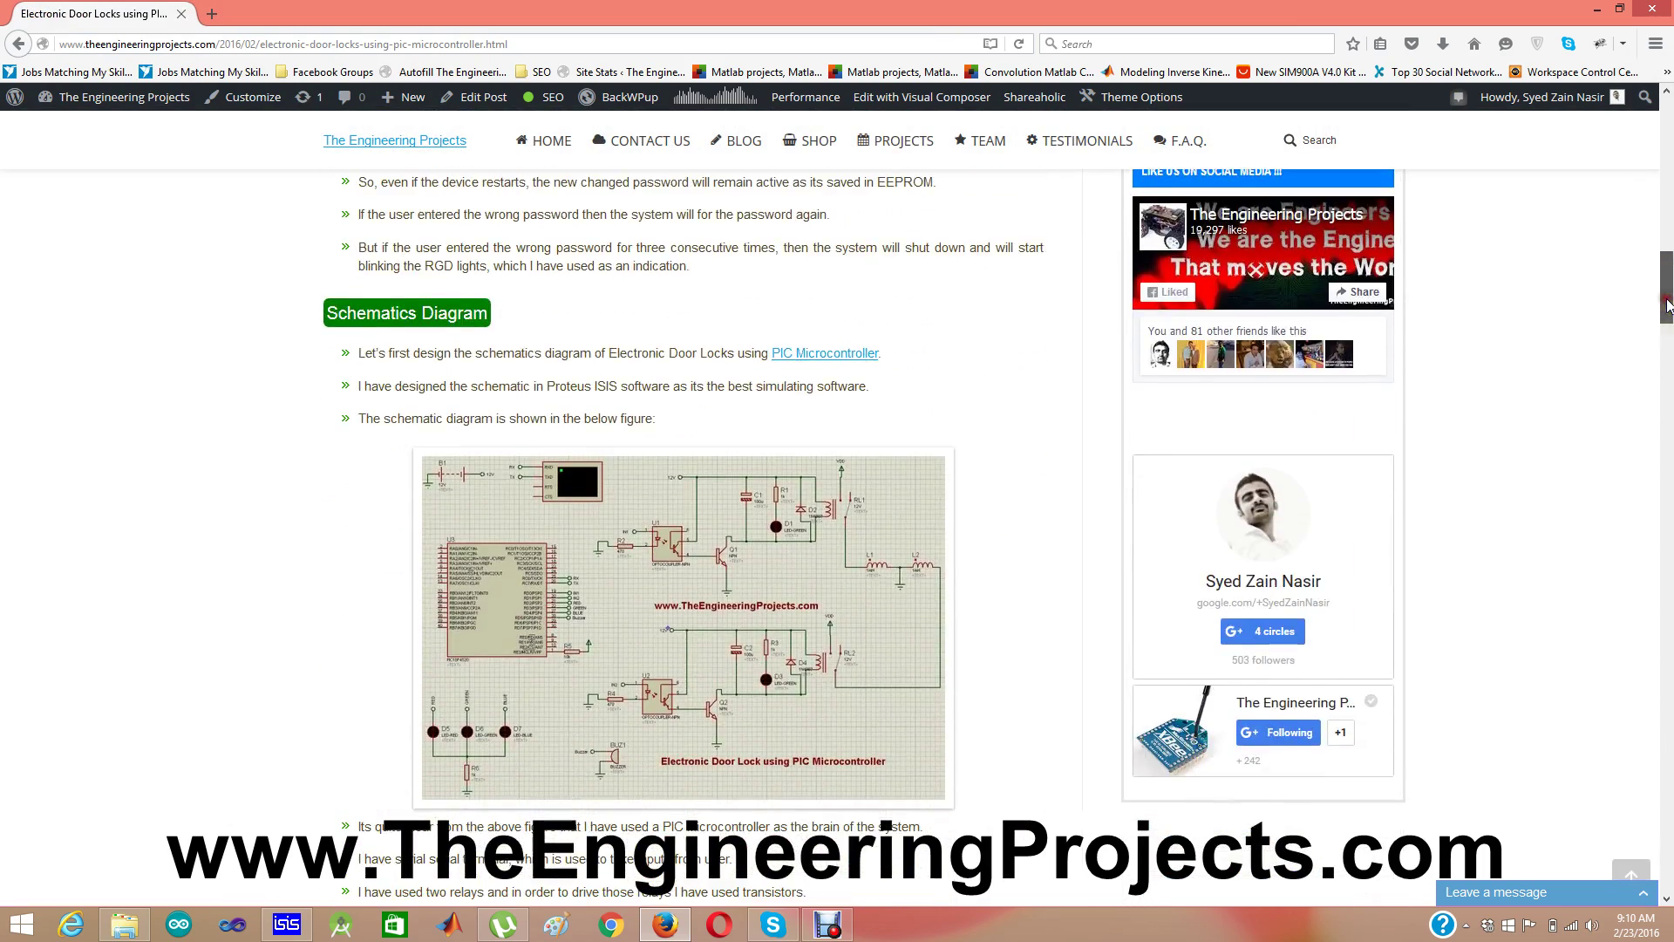
scroll(1665, 285, up, 2)
scroll(1665, 286, up, 10)
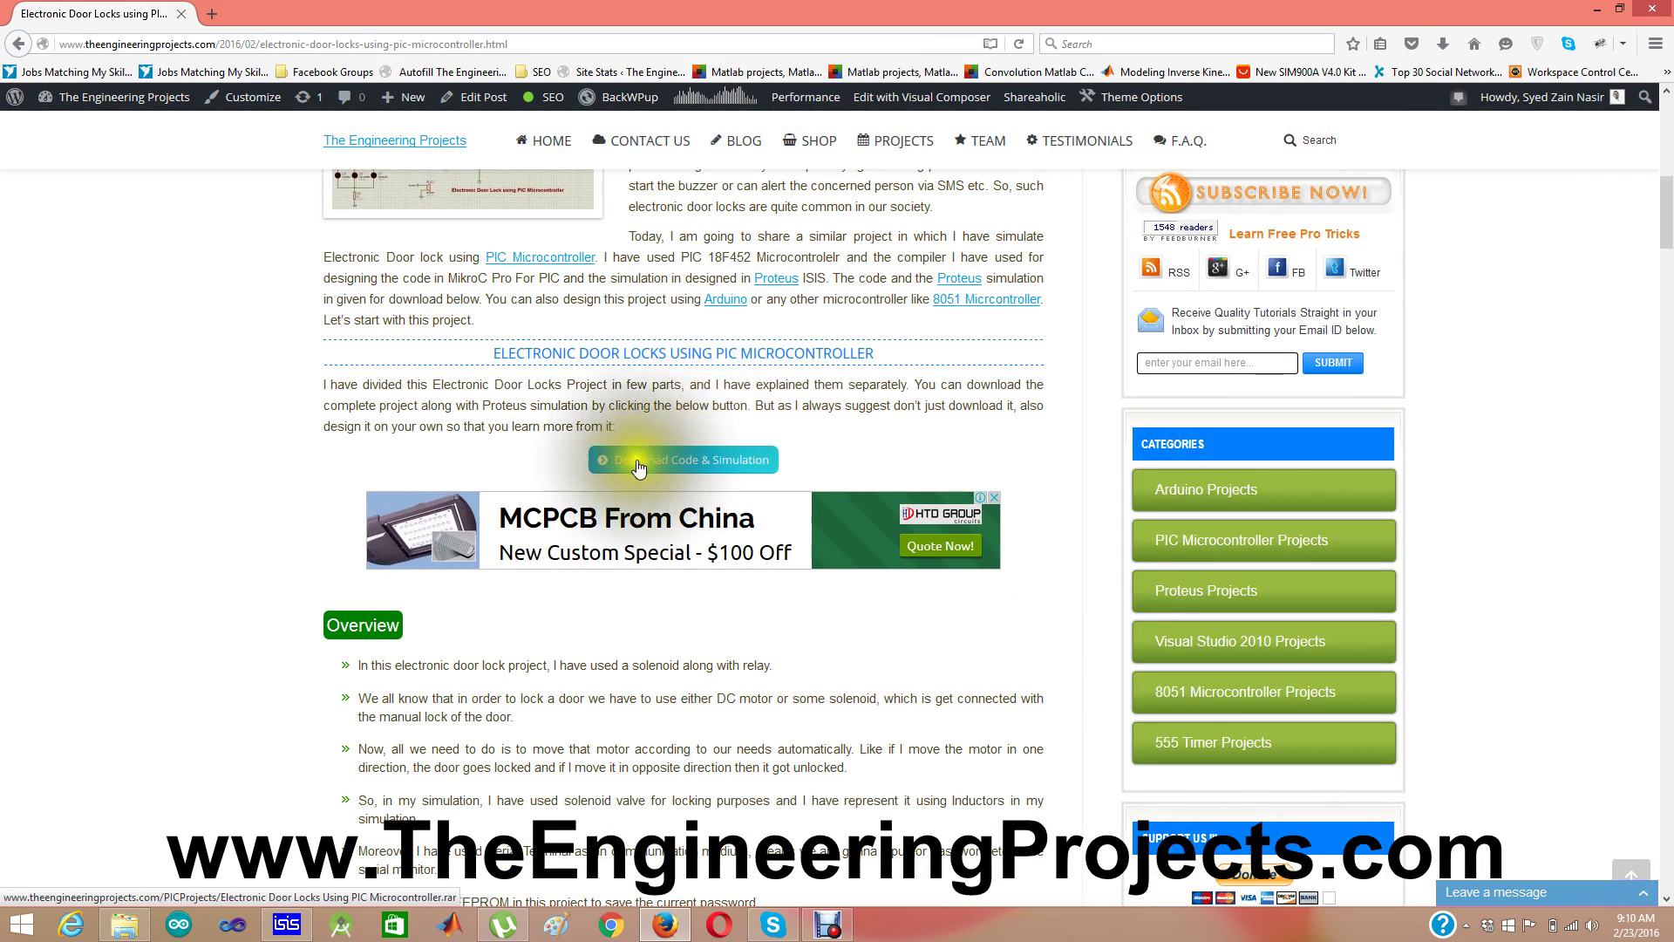
scroll(1665, 165, up, 5)
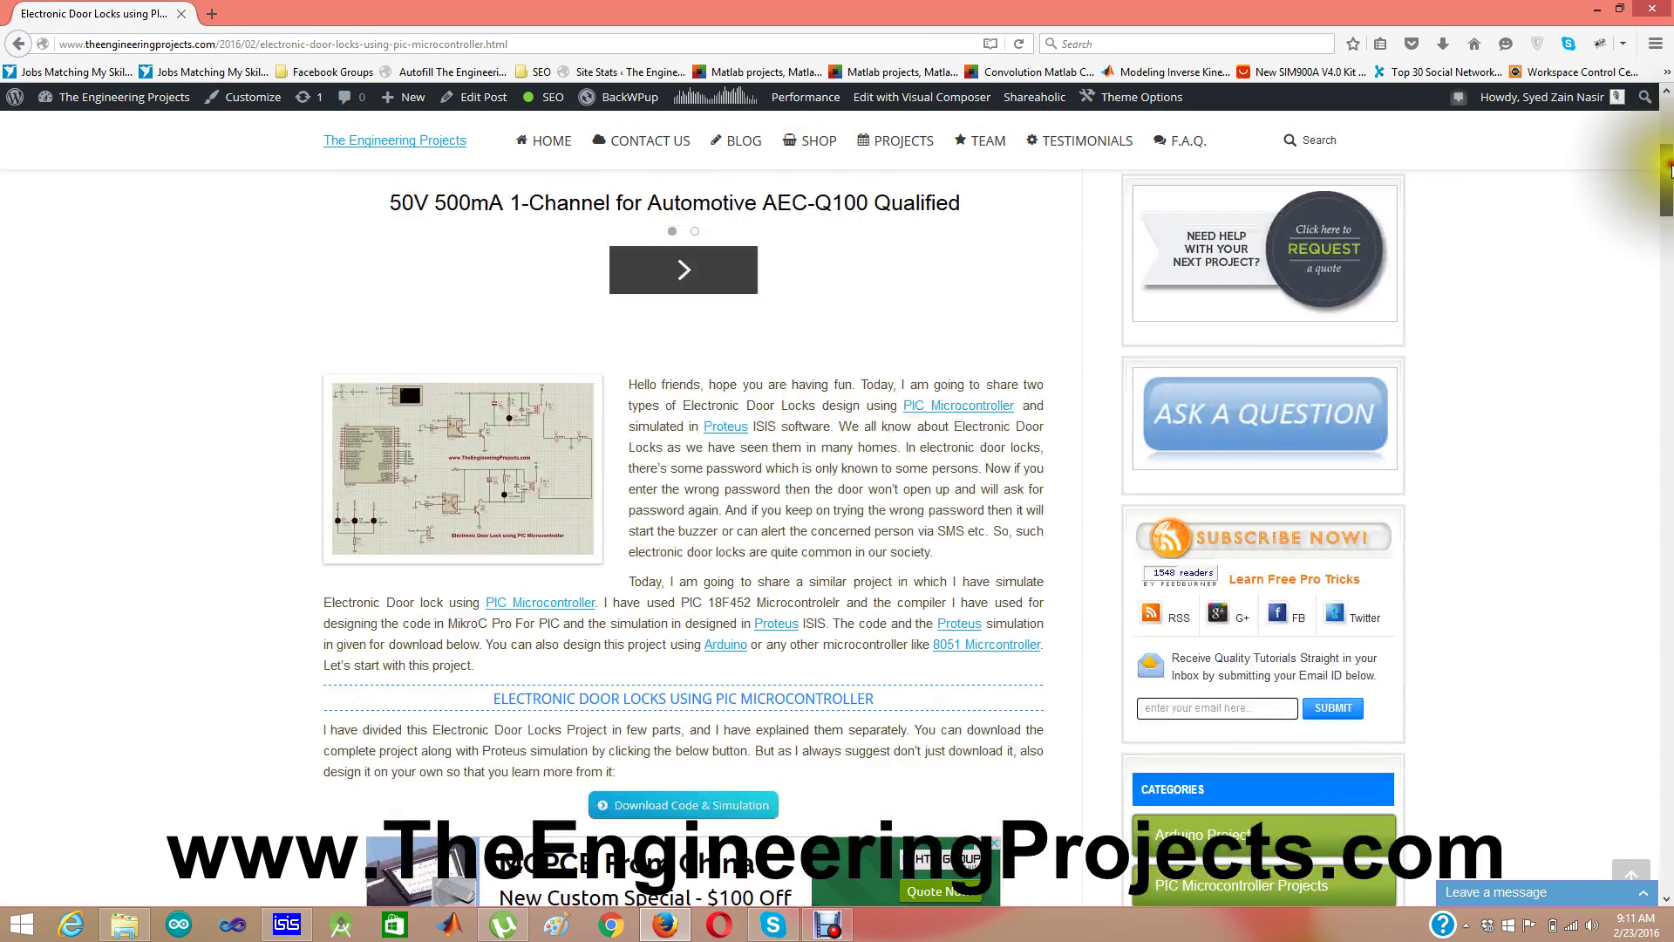
scroll(1669, 159, up, 1)
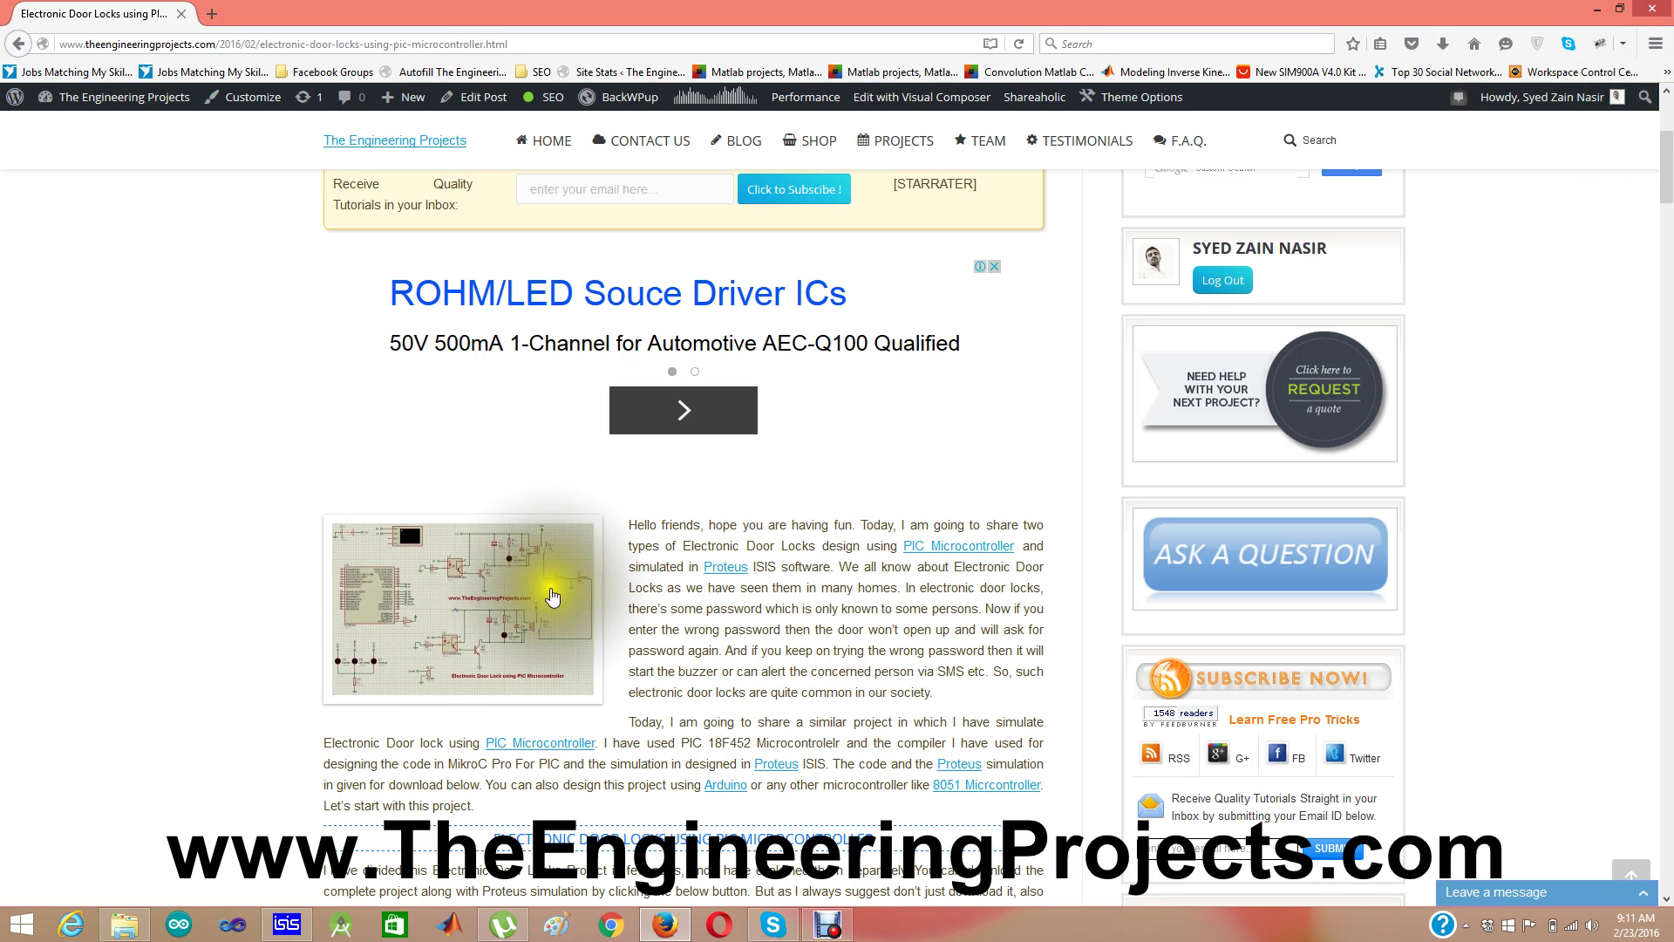
drag(1670, 177, 1668, 301)
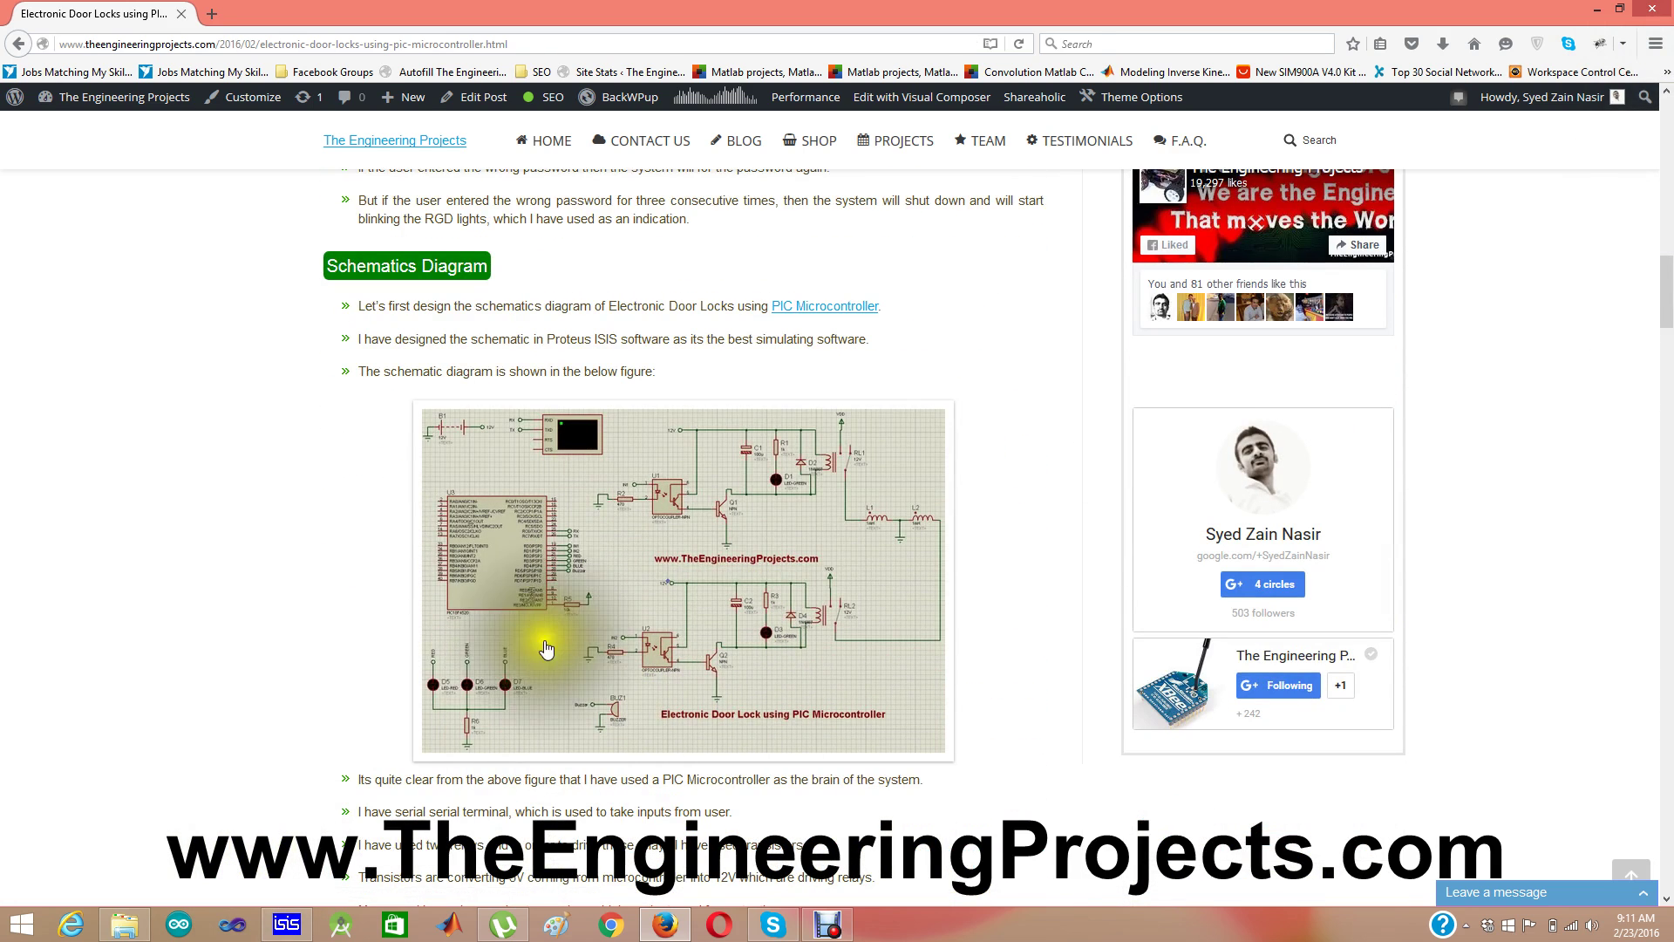
drag(1670, 296, 1670, 216)
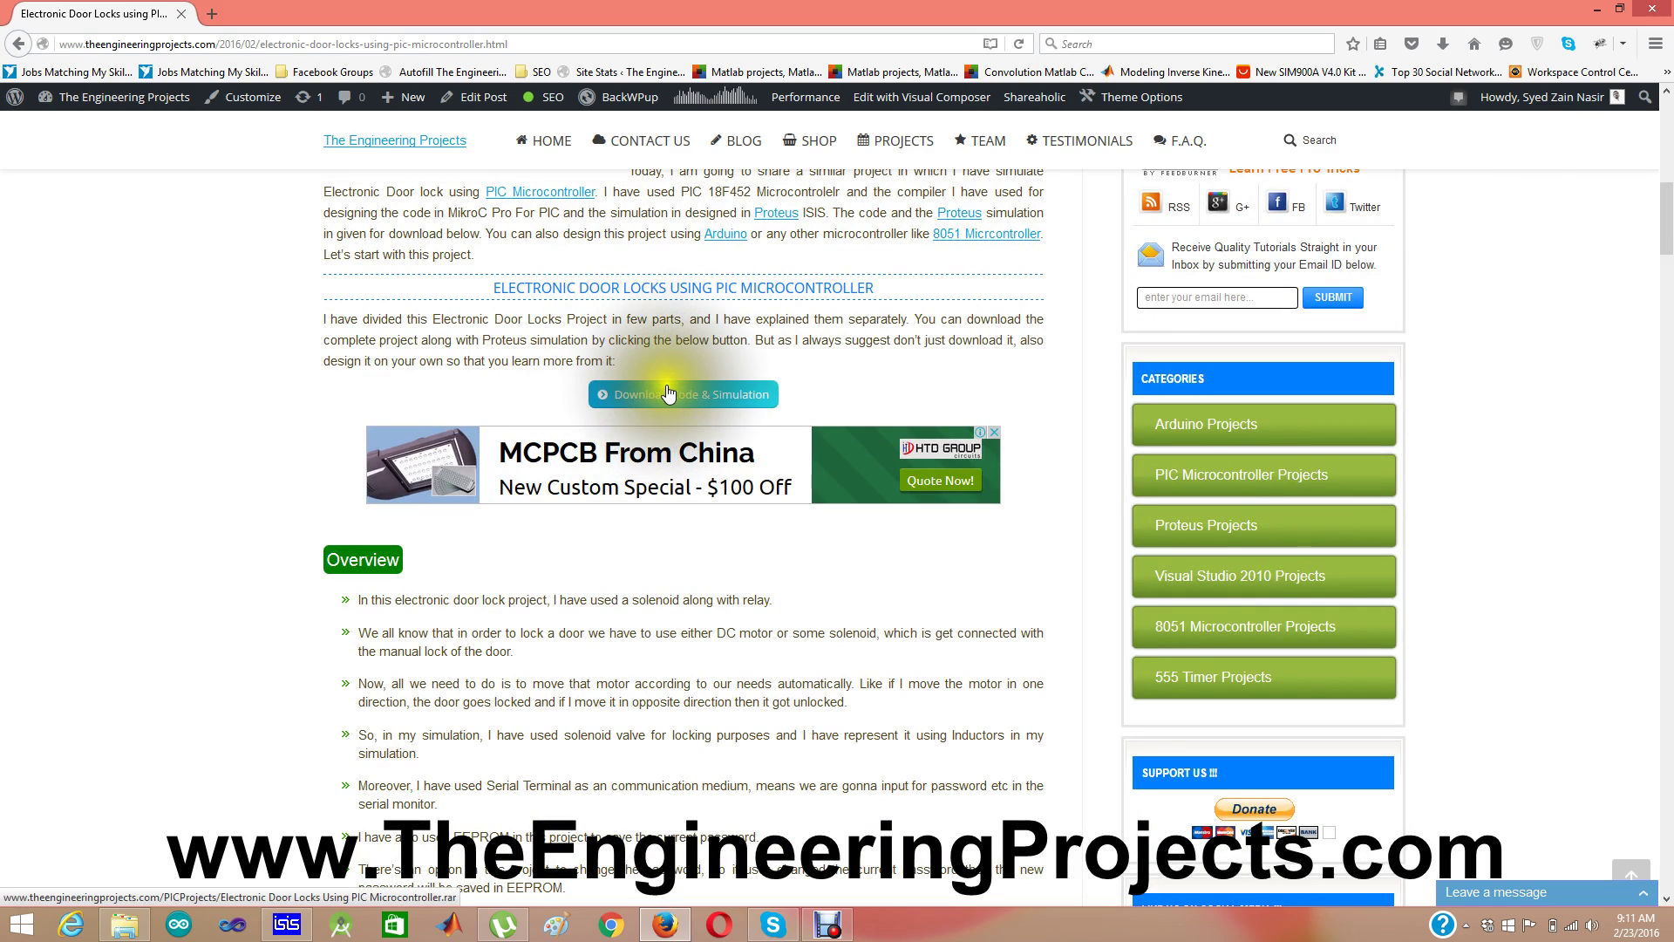
- Start the code-and-simulation download, cancel it in Internet Download Manager, and switch to the Proteus ISIS schematic
click(623, 395)
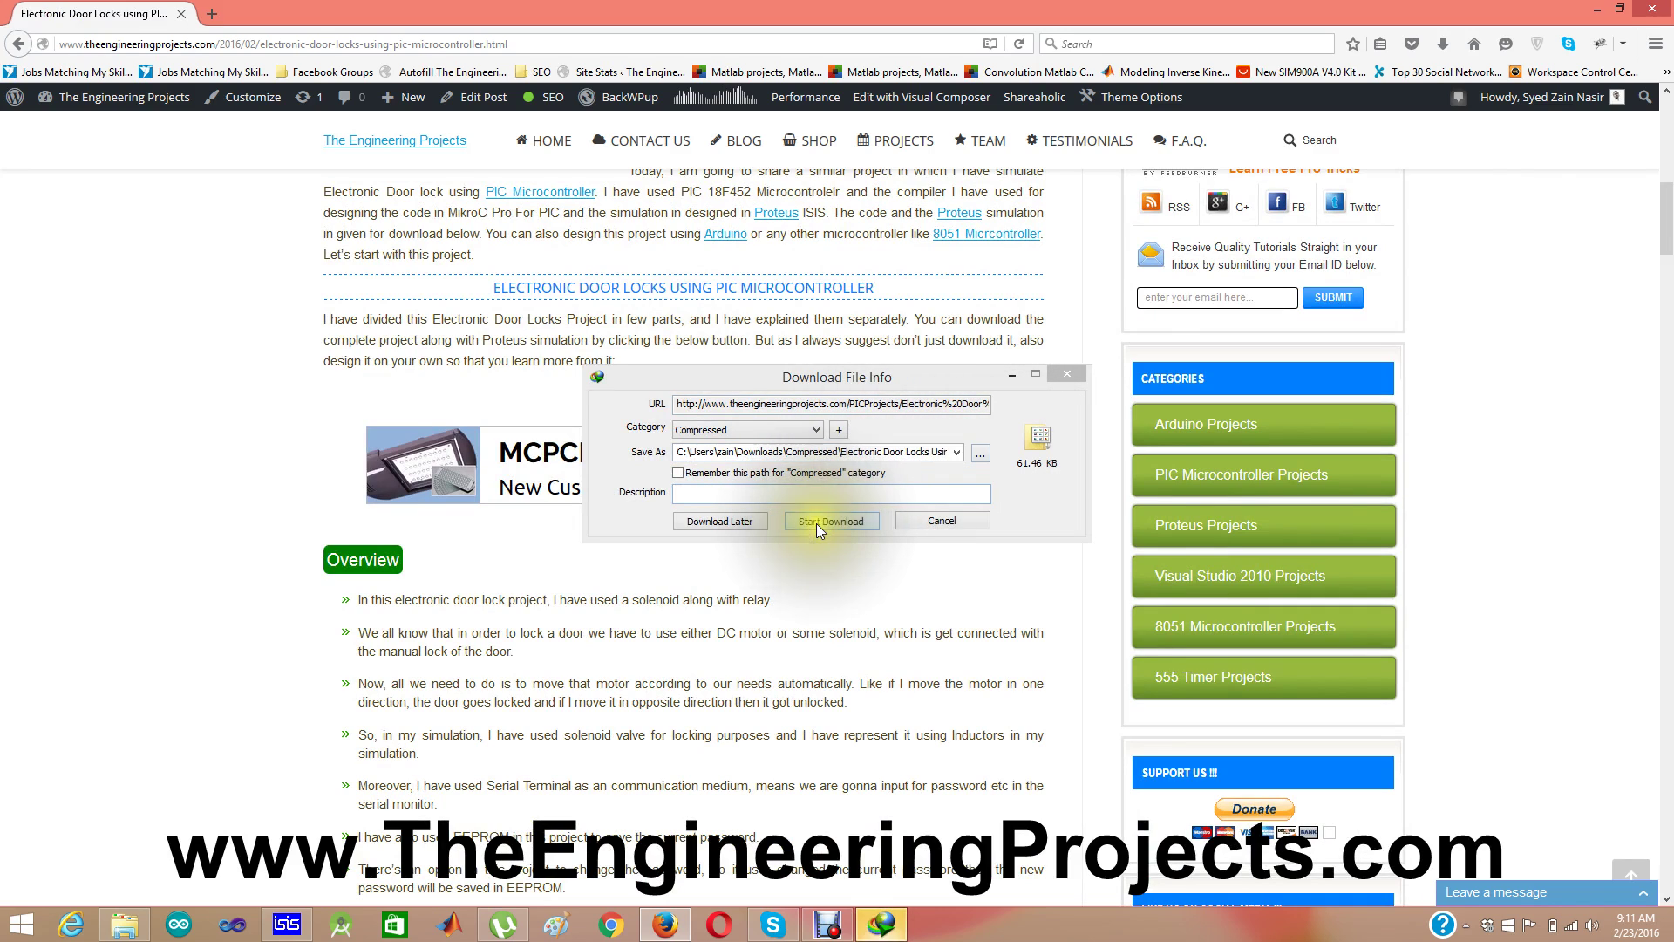
click(909, 522)
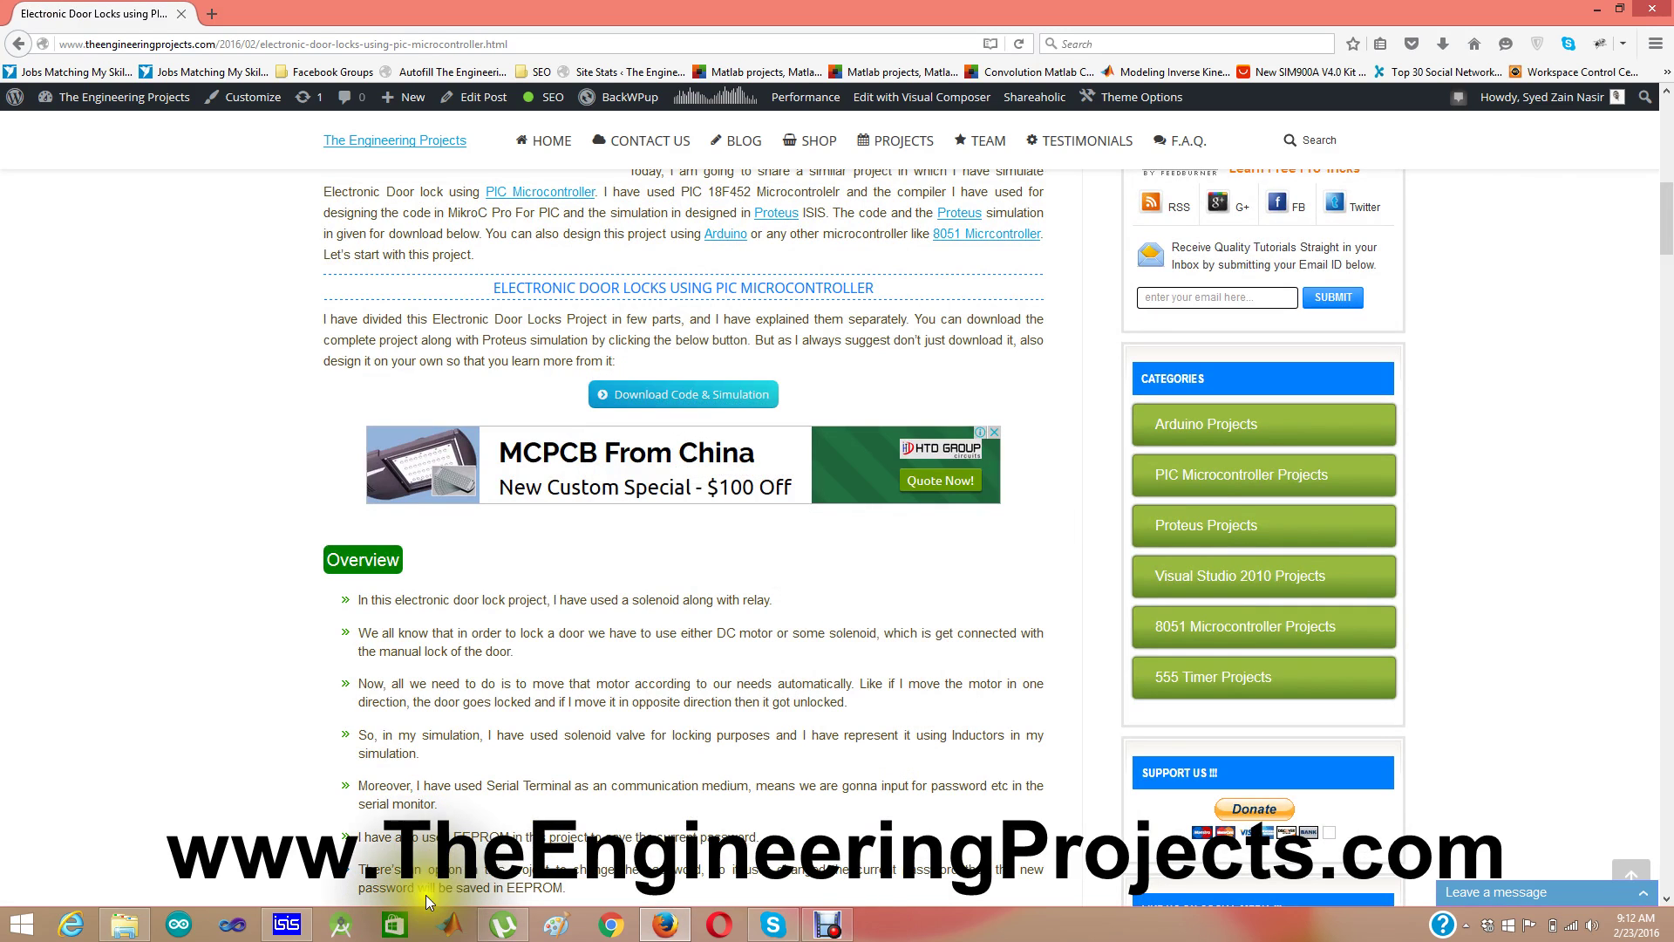
click(287, 924)
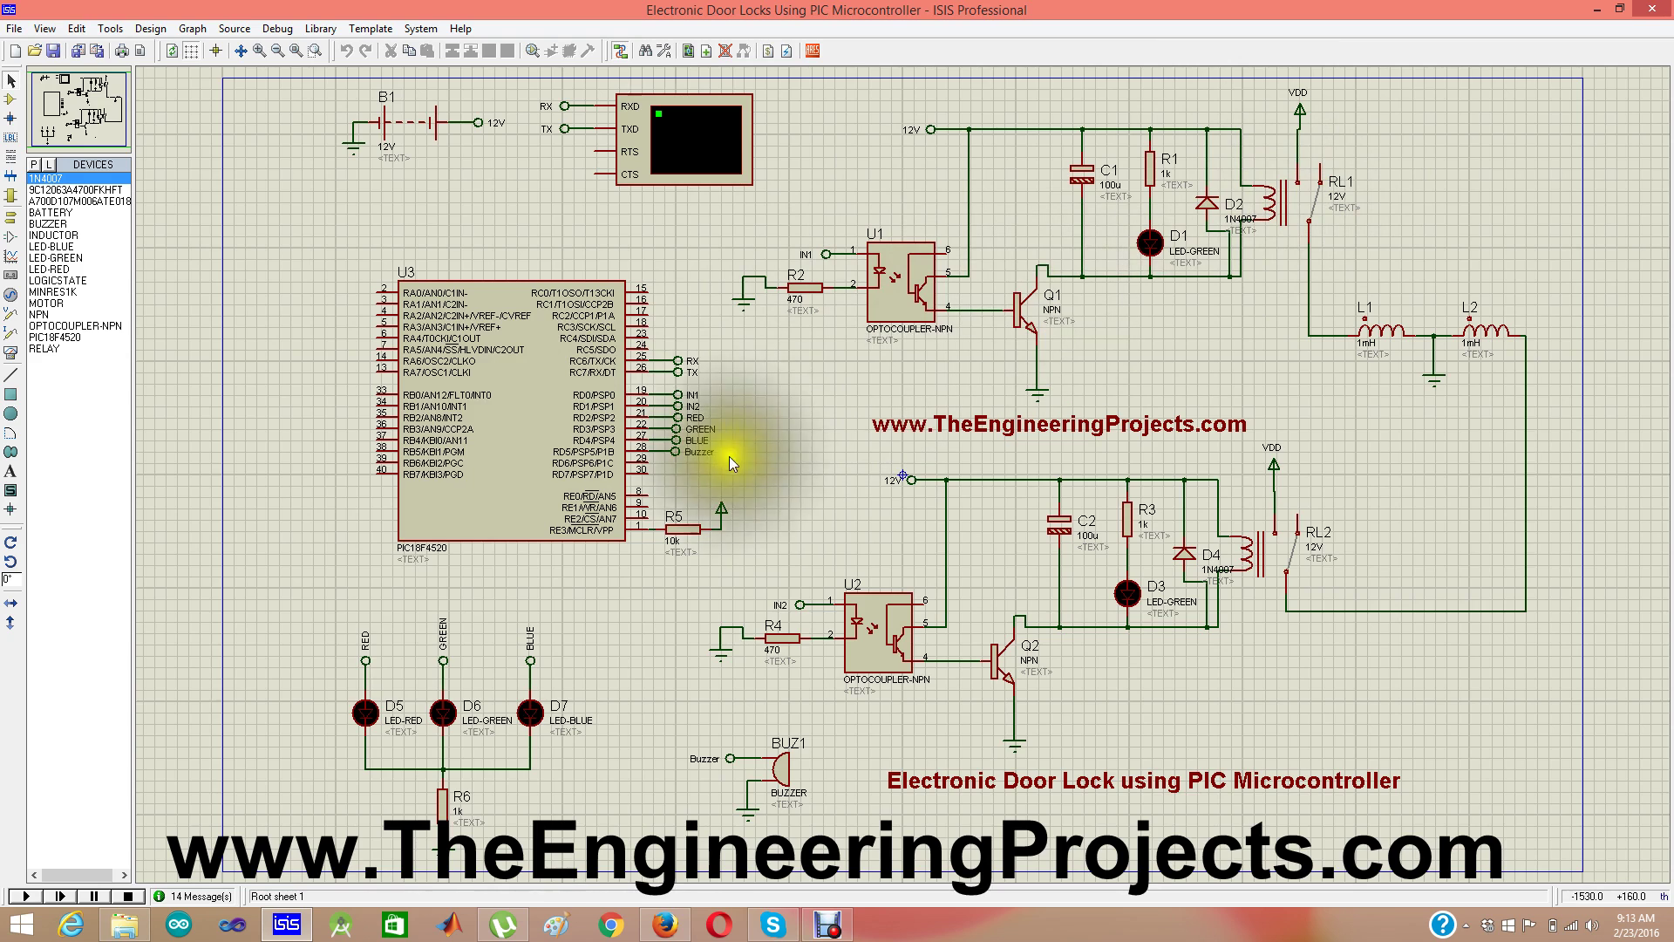
- Assign MyProject.hex as the program file of PIC18F4520 U3 in its Edit Component properties
click(517, 451)
click(518, 450)
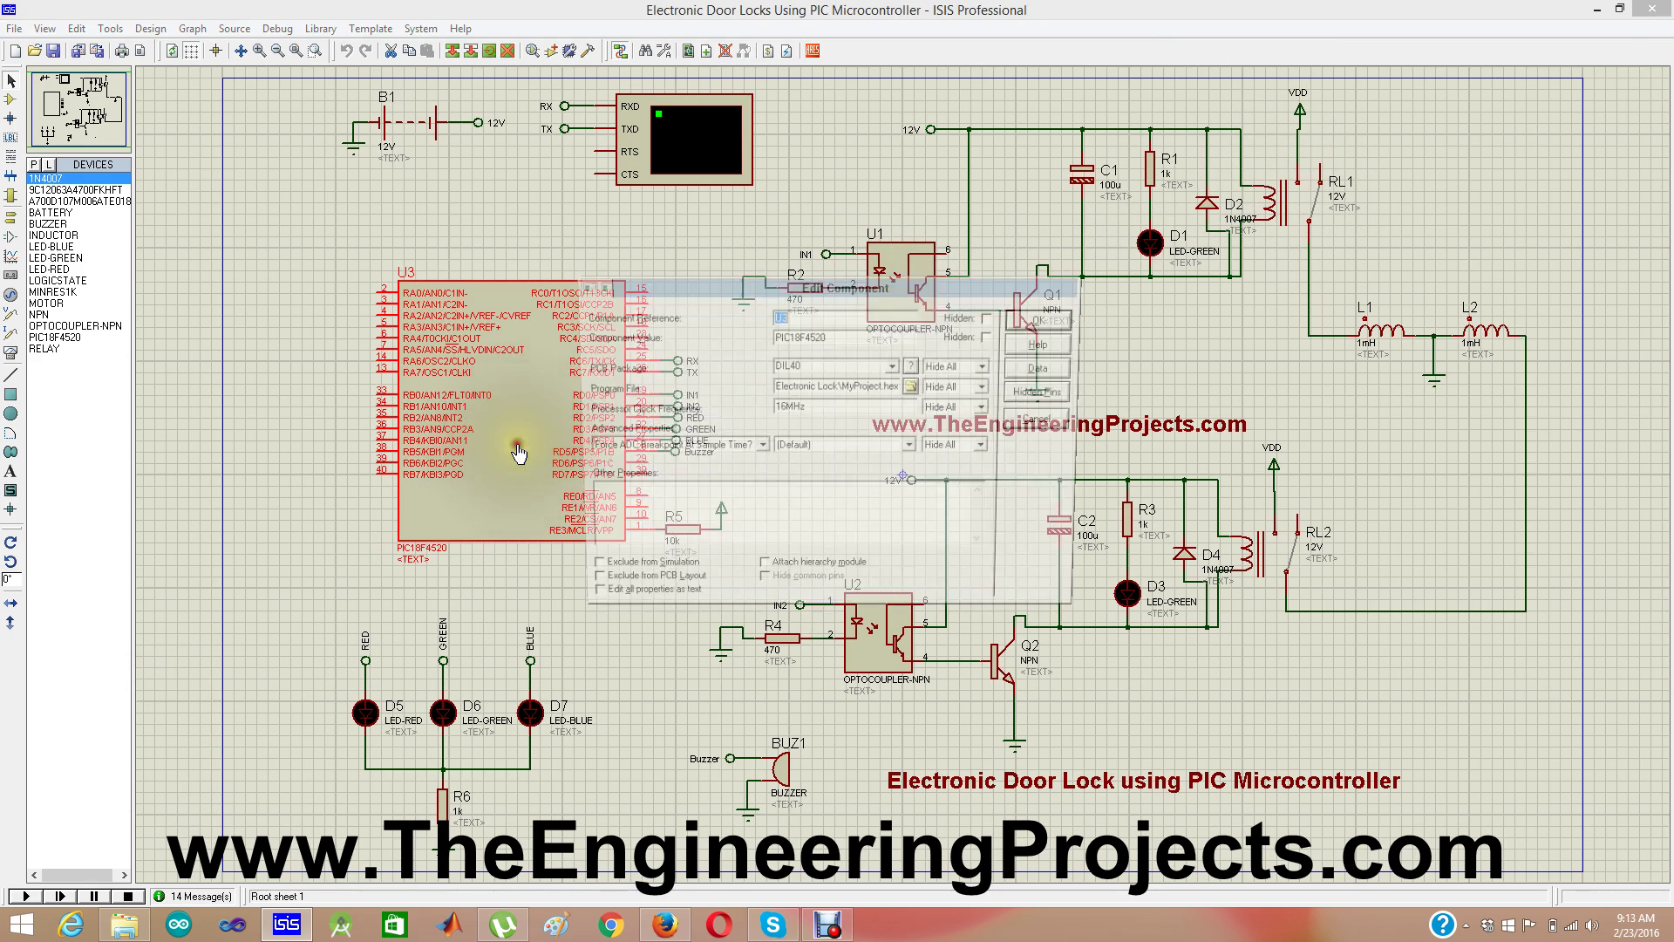
click(913, 386)
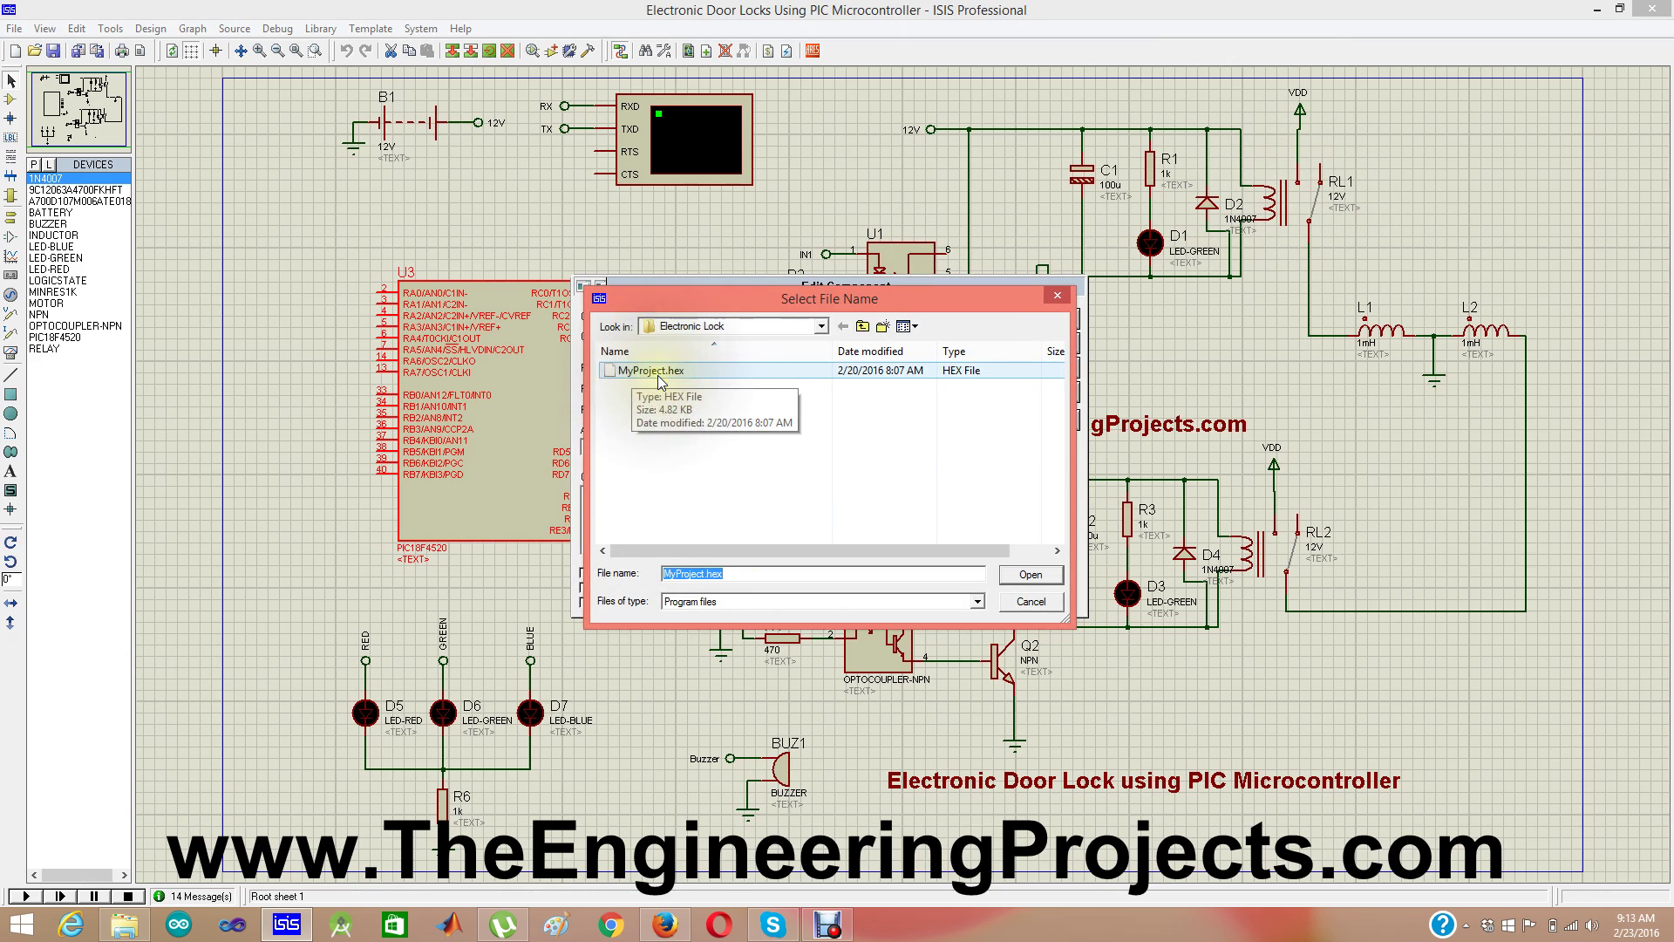
double_click(660, 373)
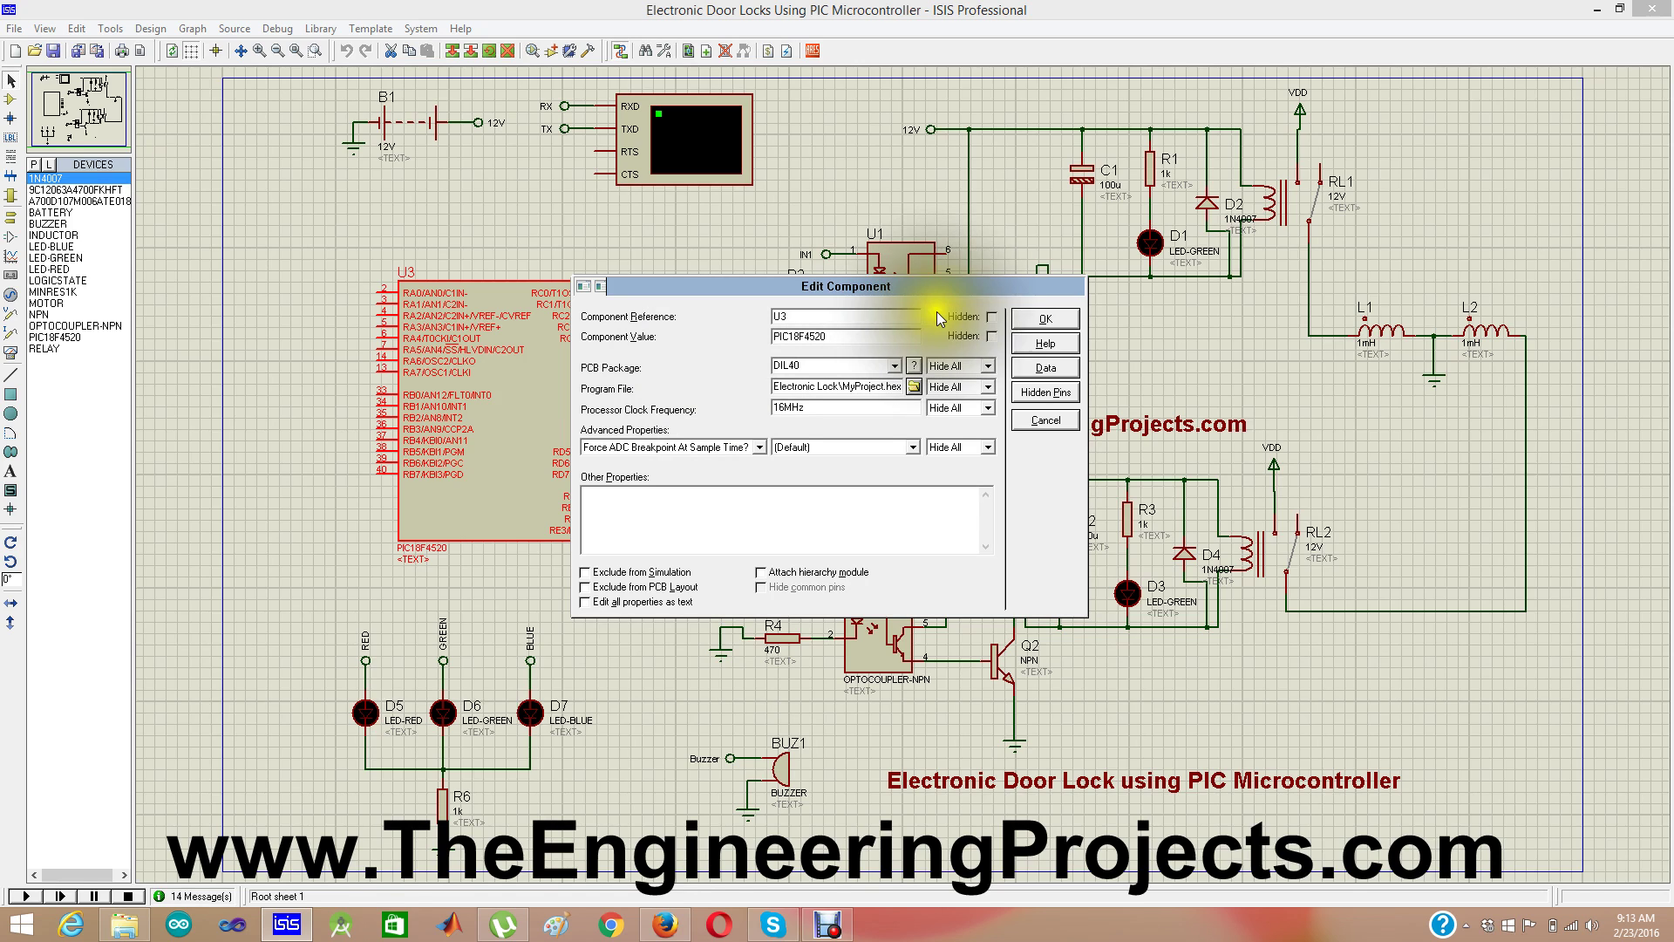
click(1026, 320)
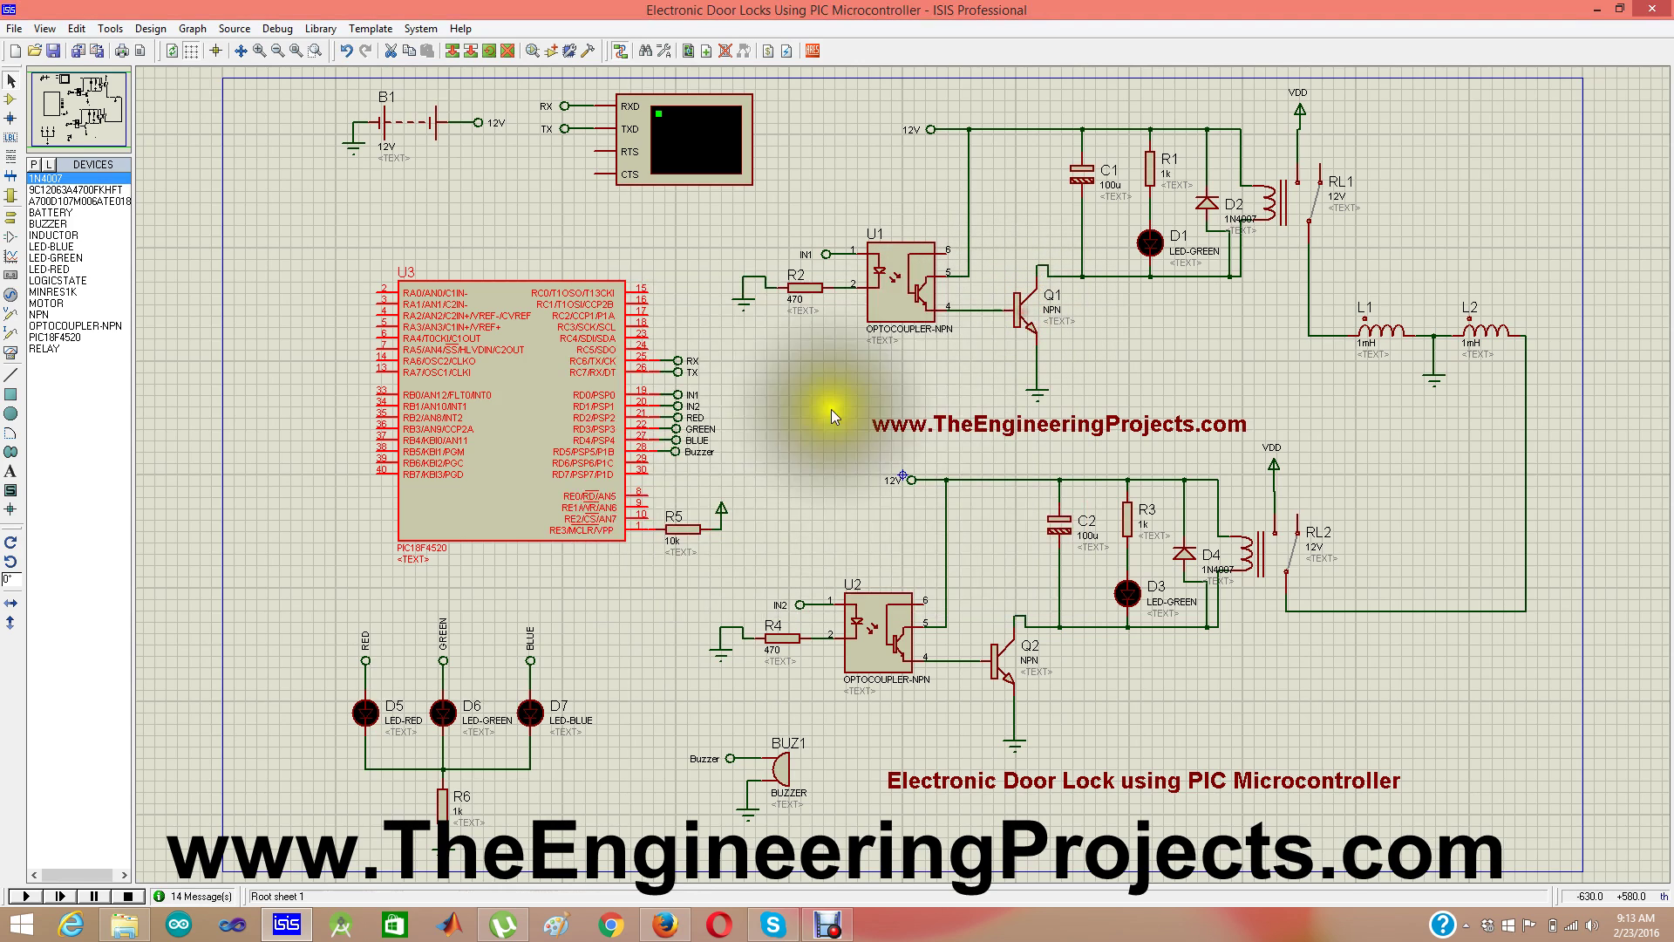
- Start the simulation, move the Virtual Terminal to the centre, and enter the correct password
click(225, 787)
click(26, 896)
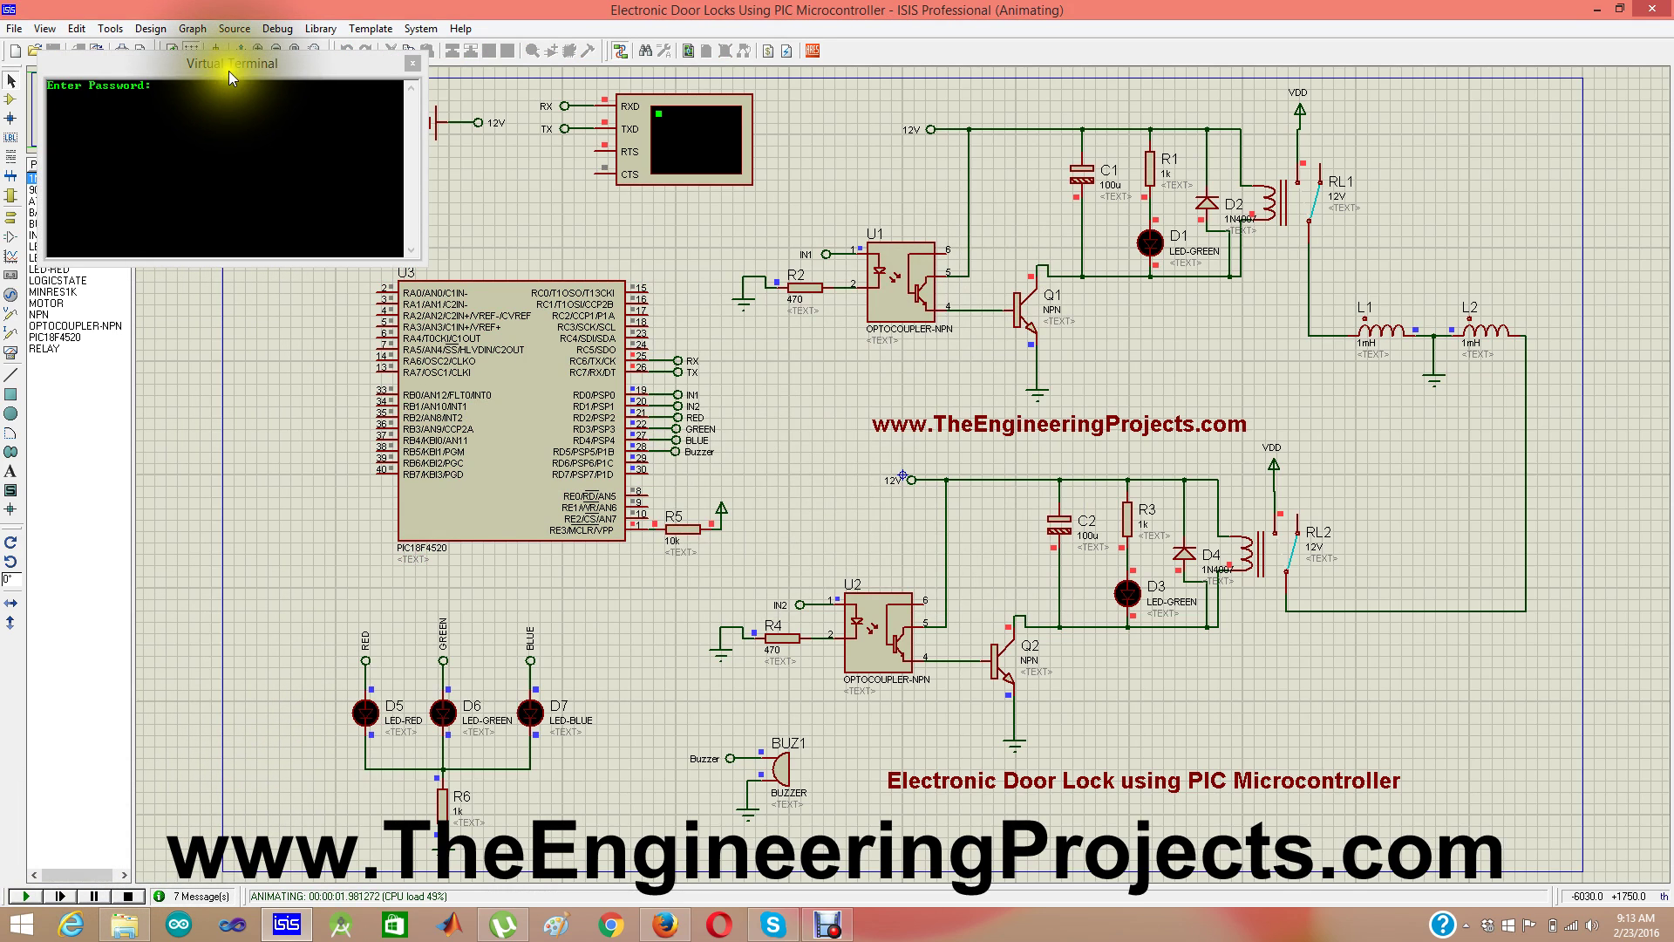
drag(227, 64, 875, 336)
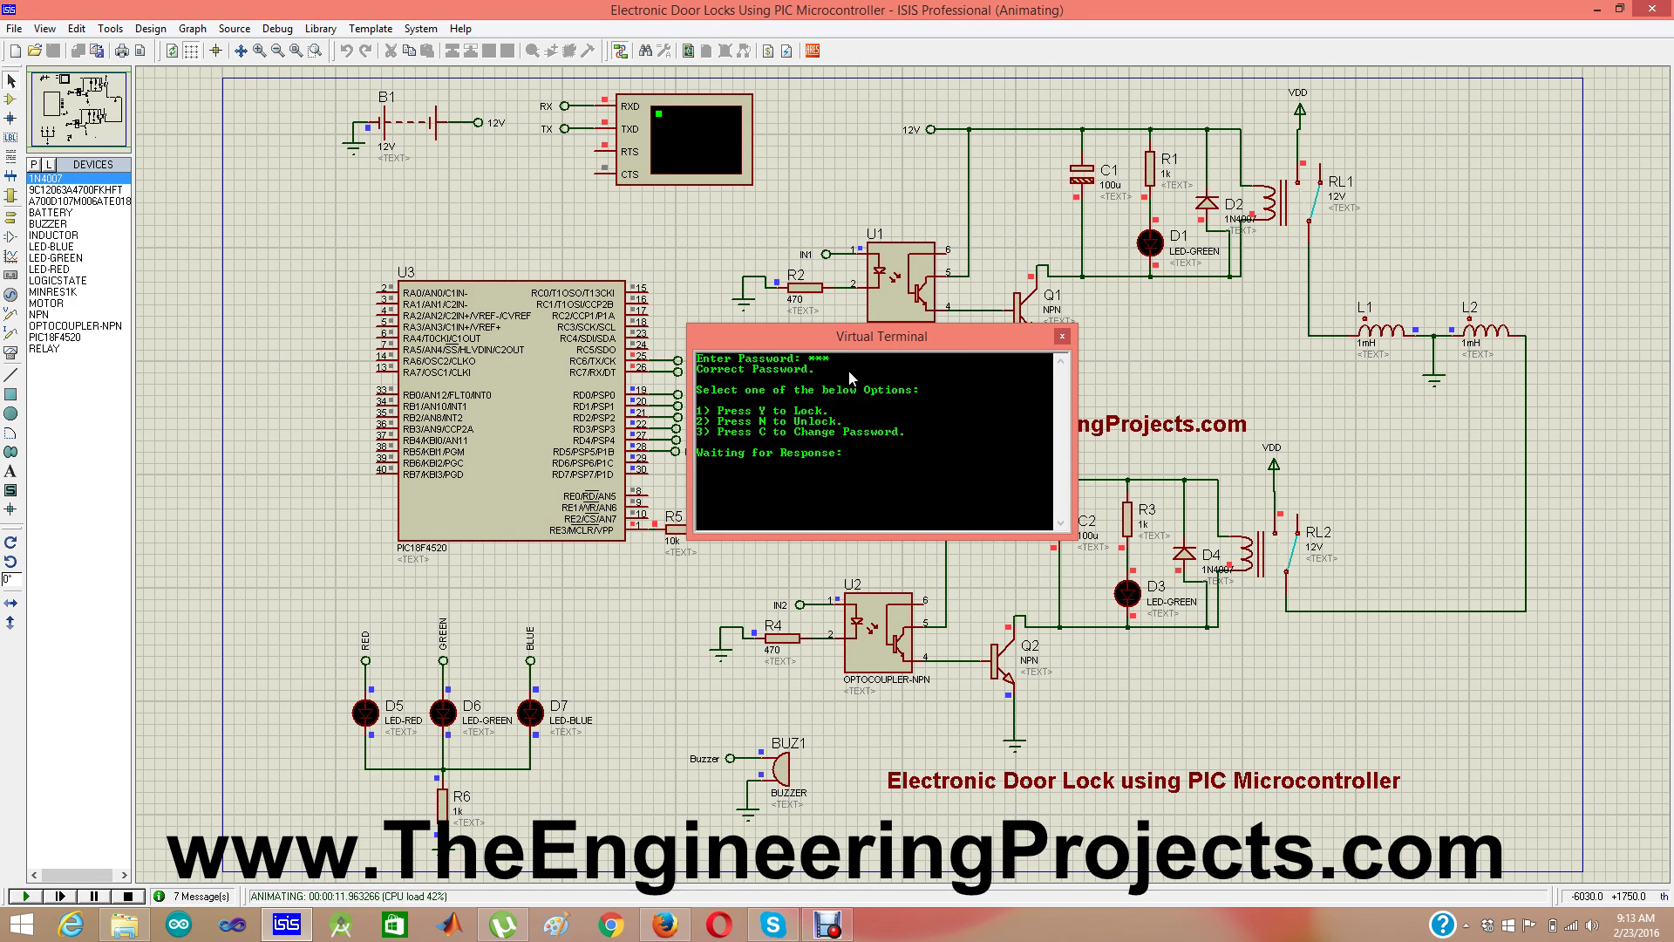
click(729, 379)
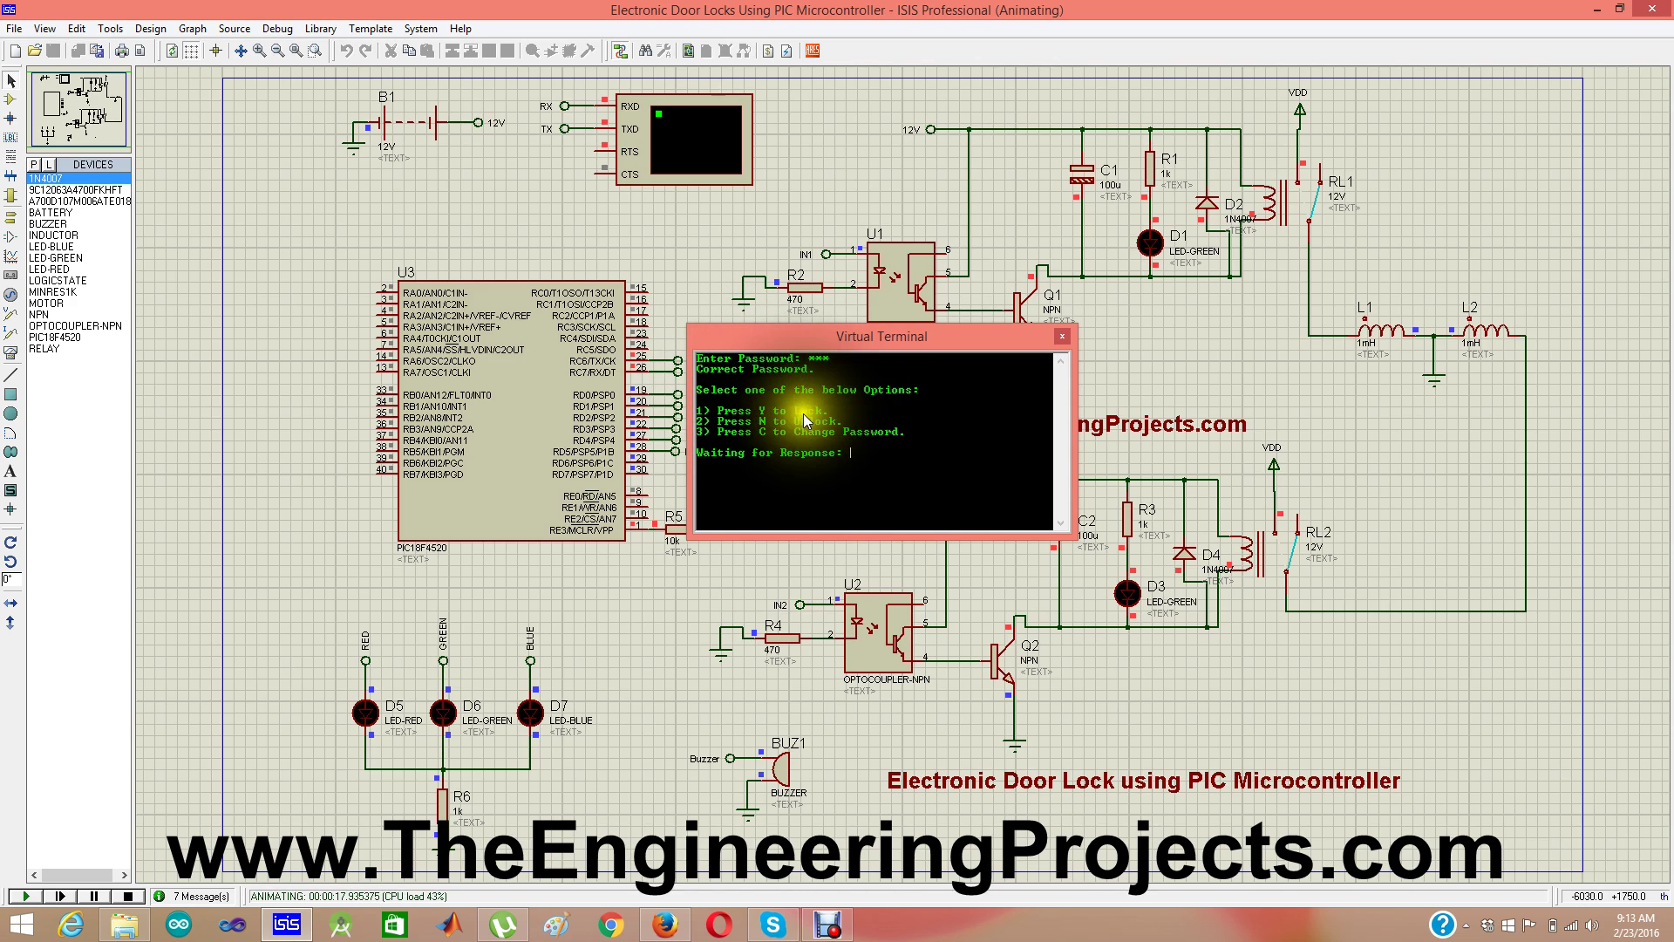
click(758, 425)
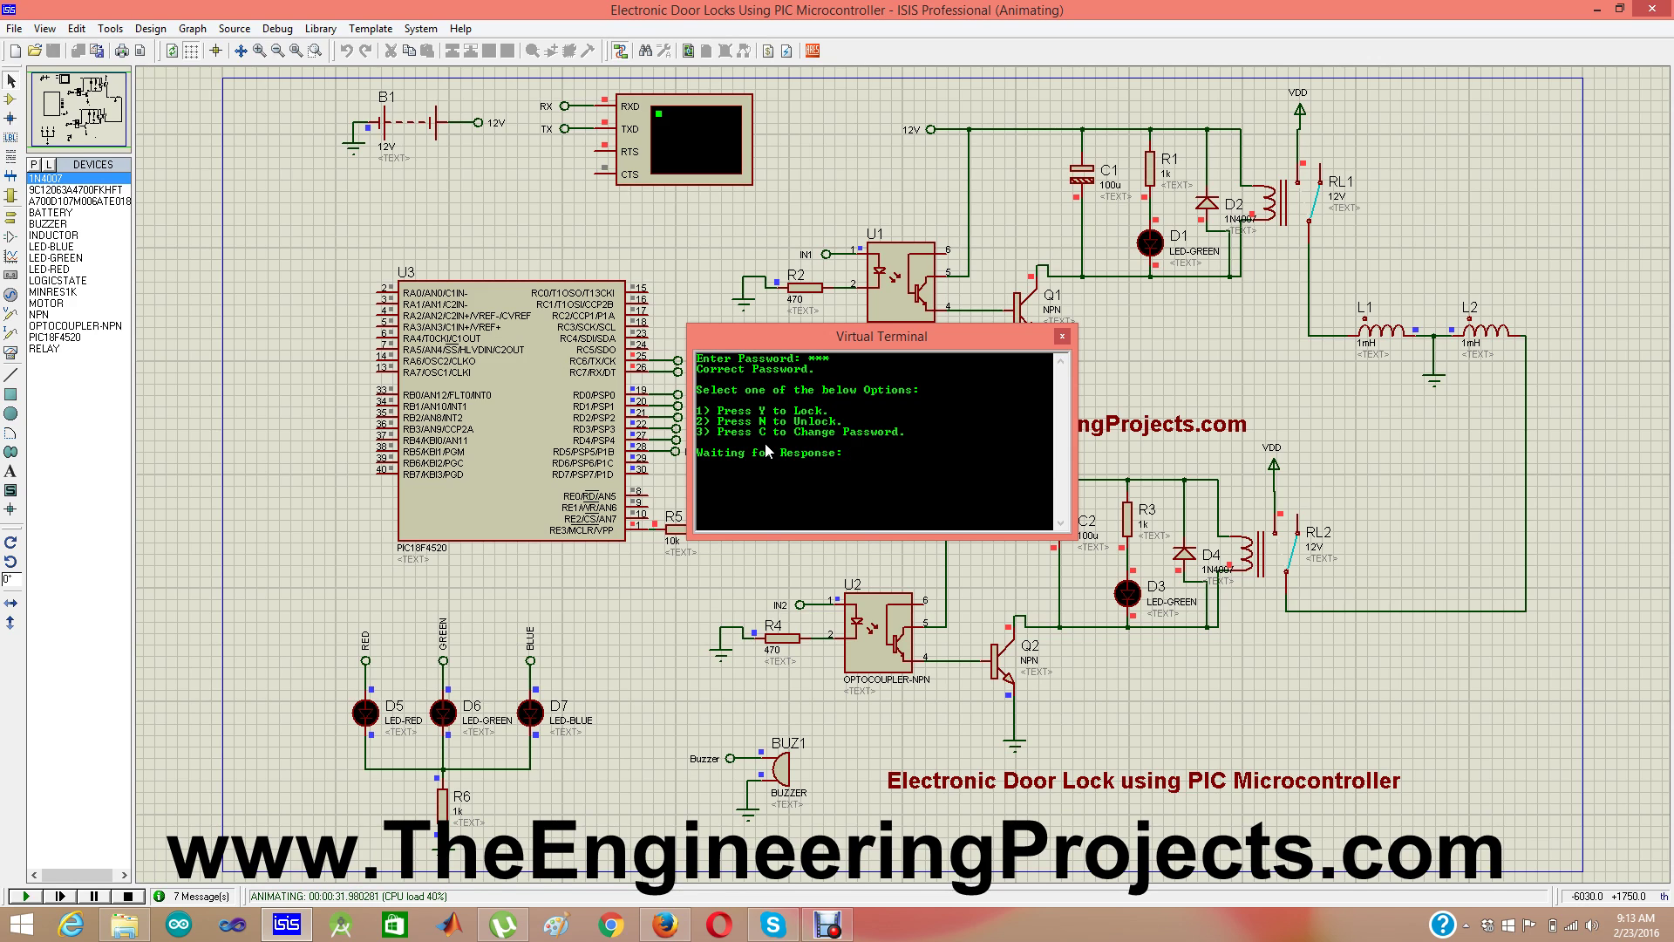
- Choose Y to lock the door, re-enter the correct password, then choose N to unlock
text(Y)
text(123)
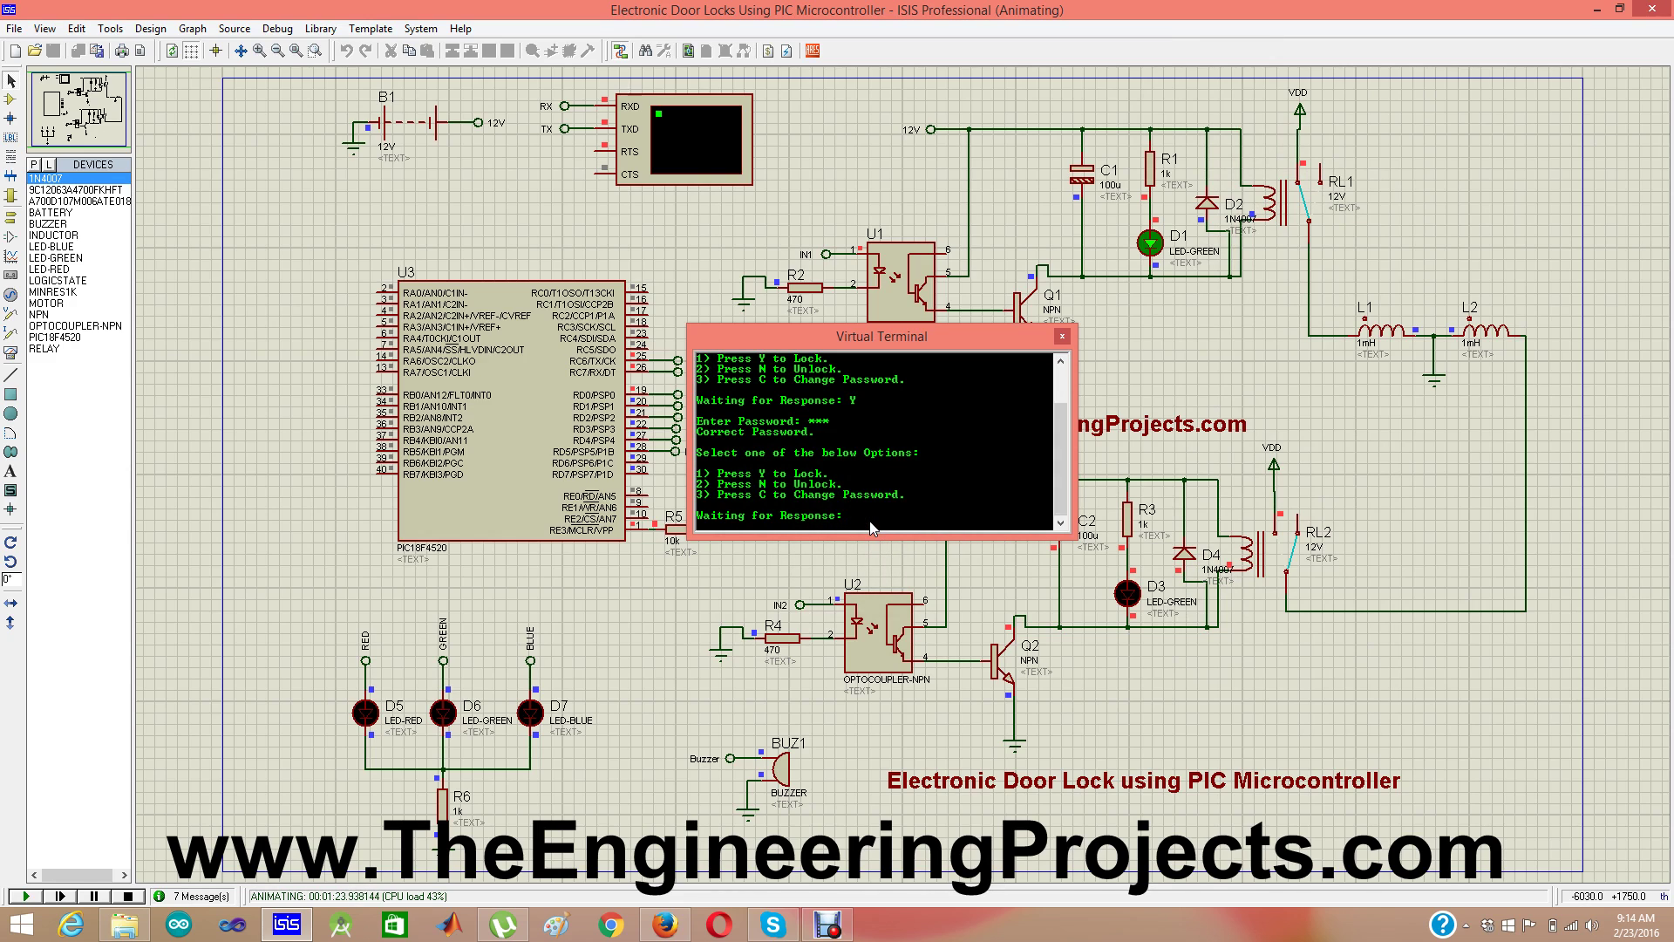
text(N)
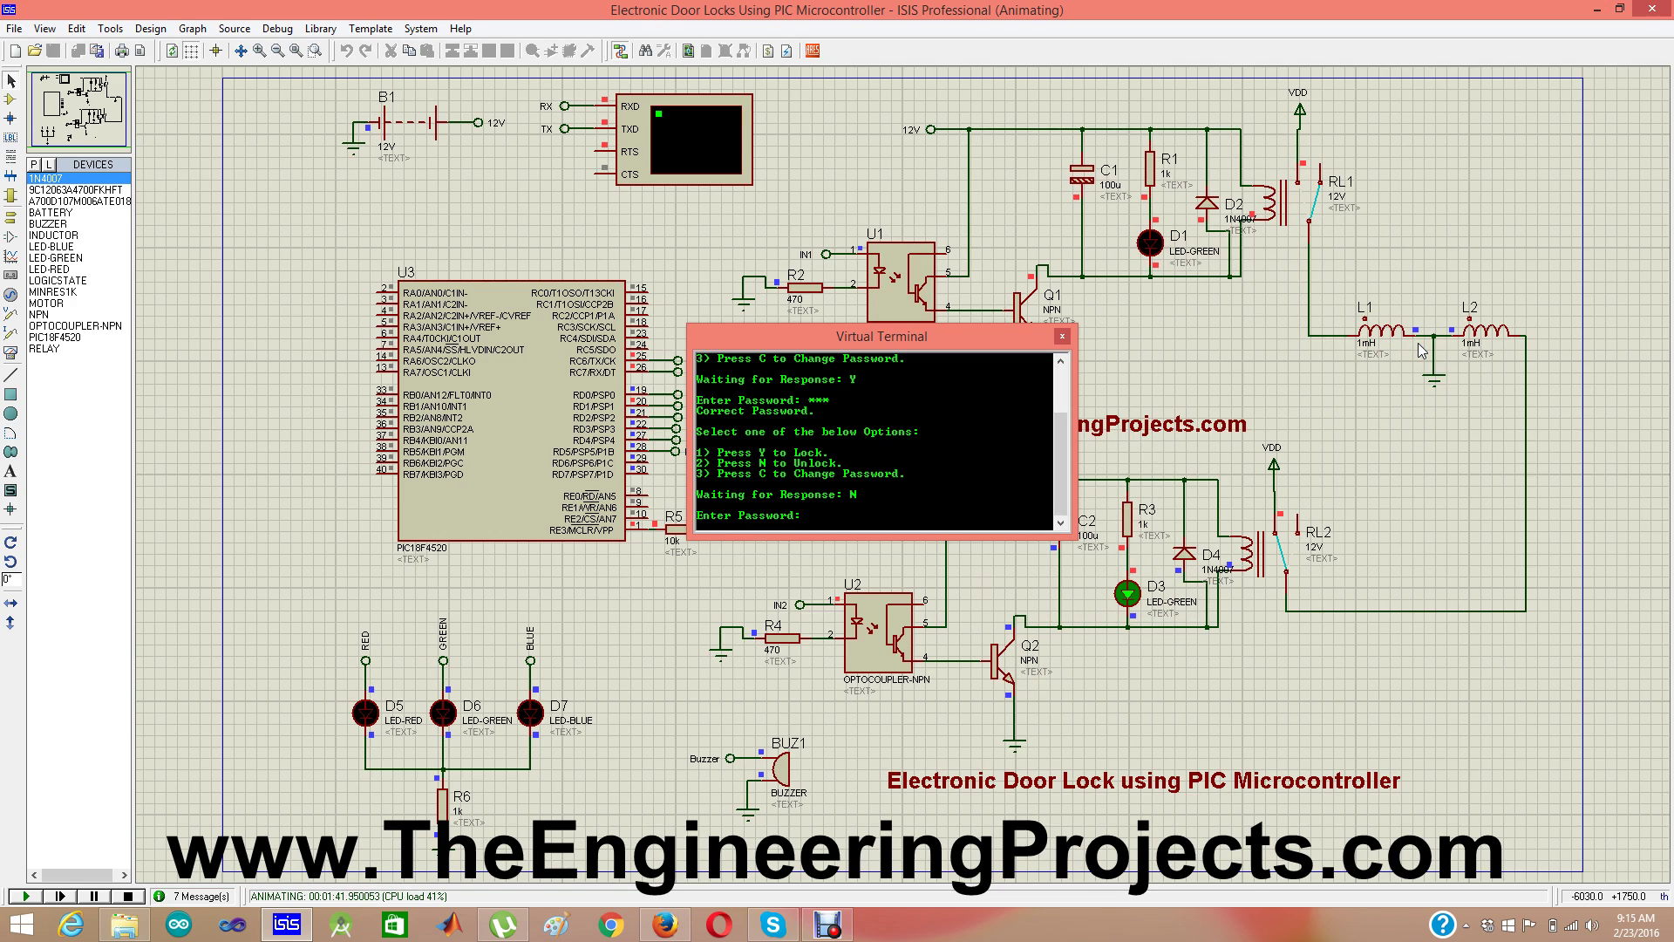
- Enter the correct password in the terminal and choose C to change the password
text(*** )
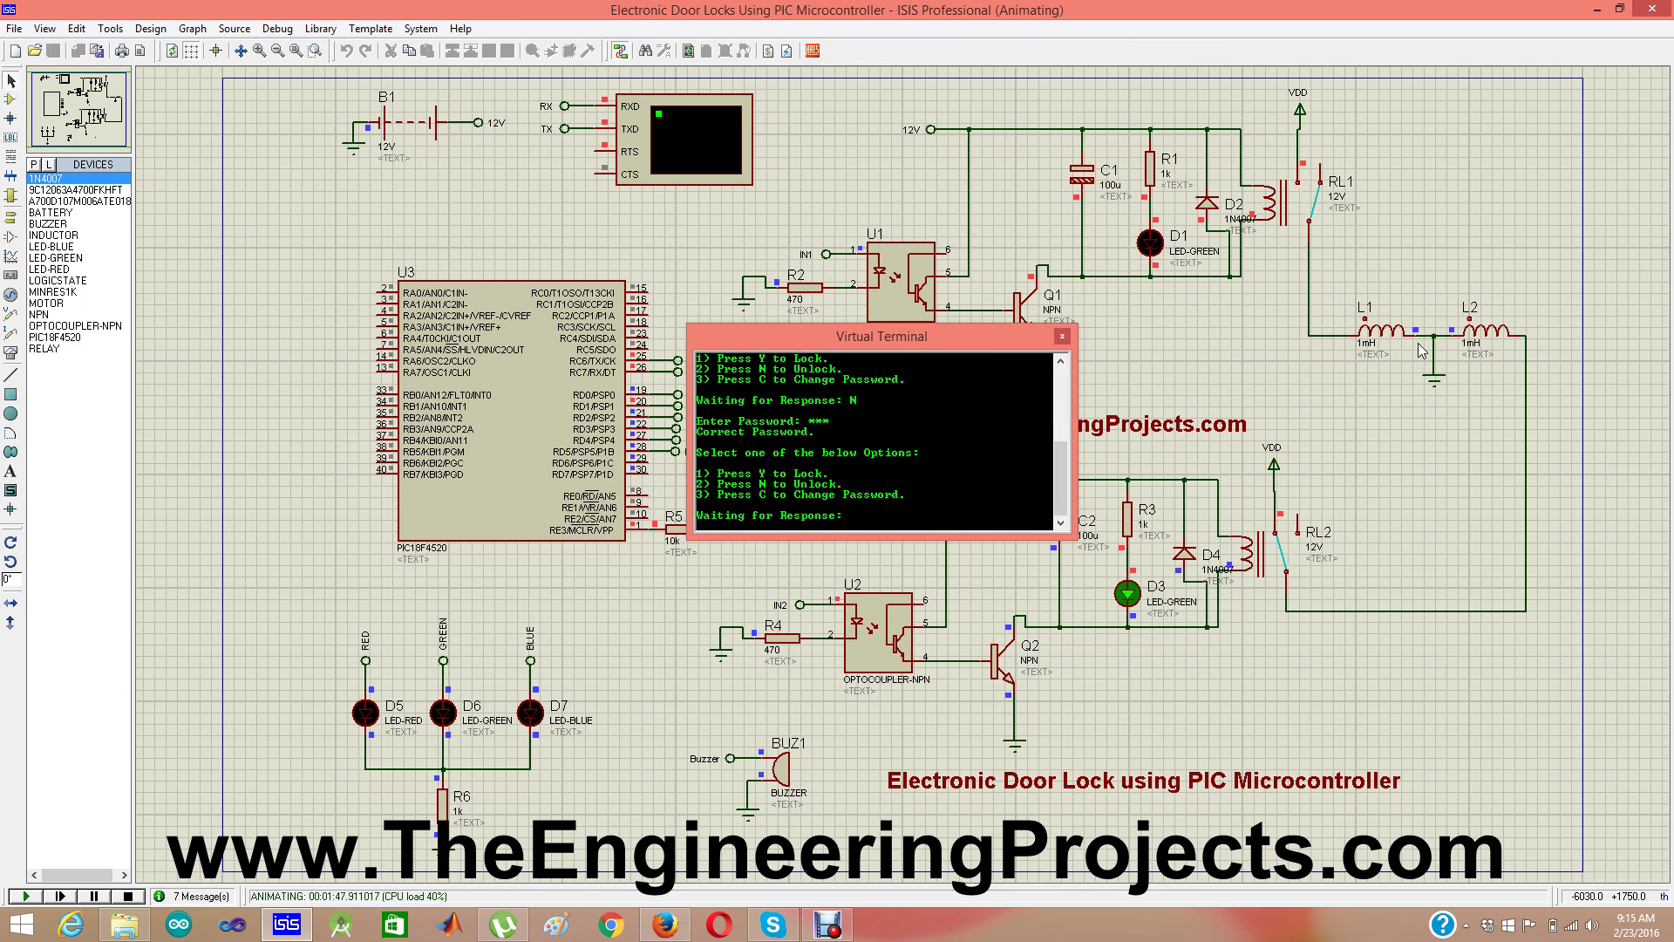
text(C)
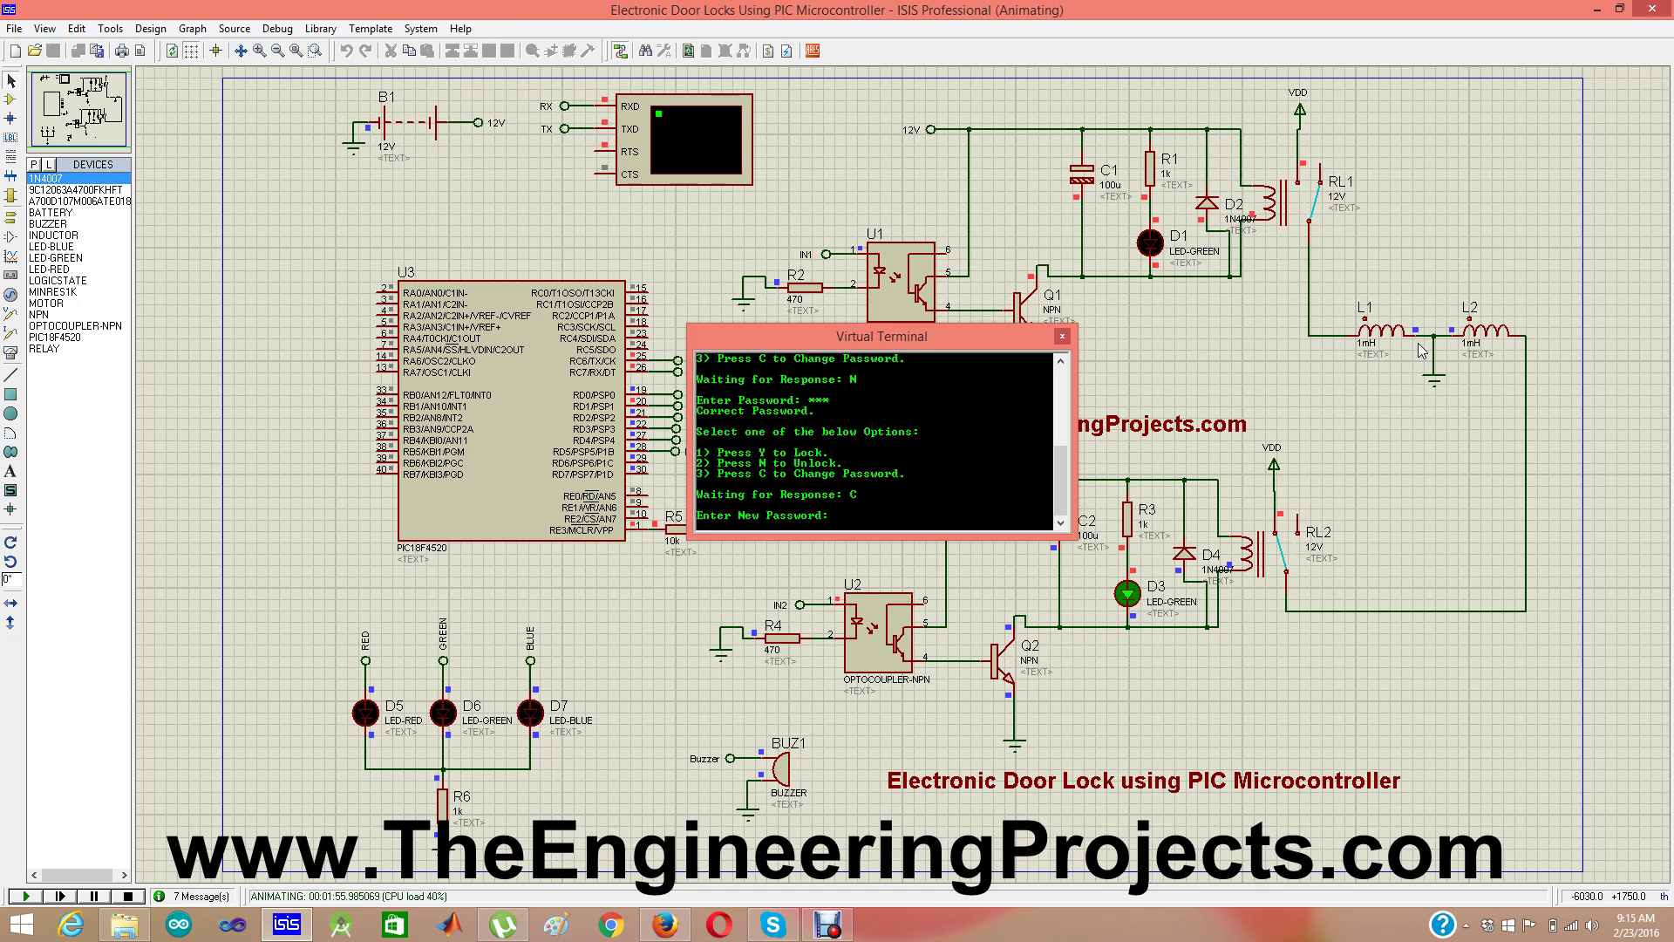
- Enter the new password, lock the door with Y so D1 lights, then stop the simulation
text(123)
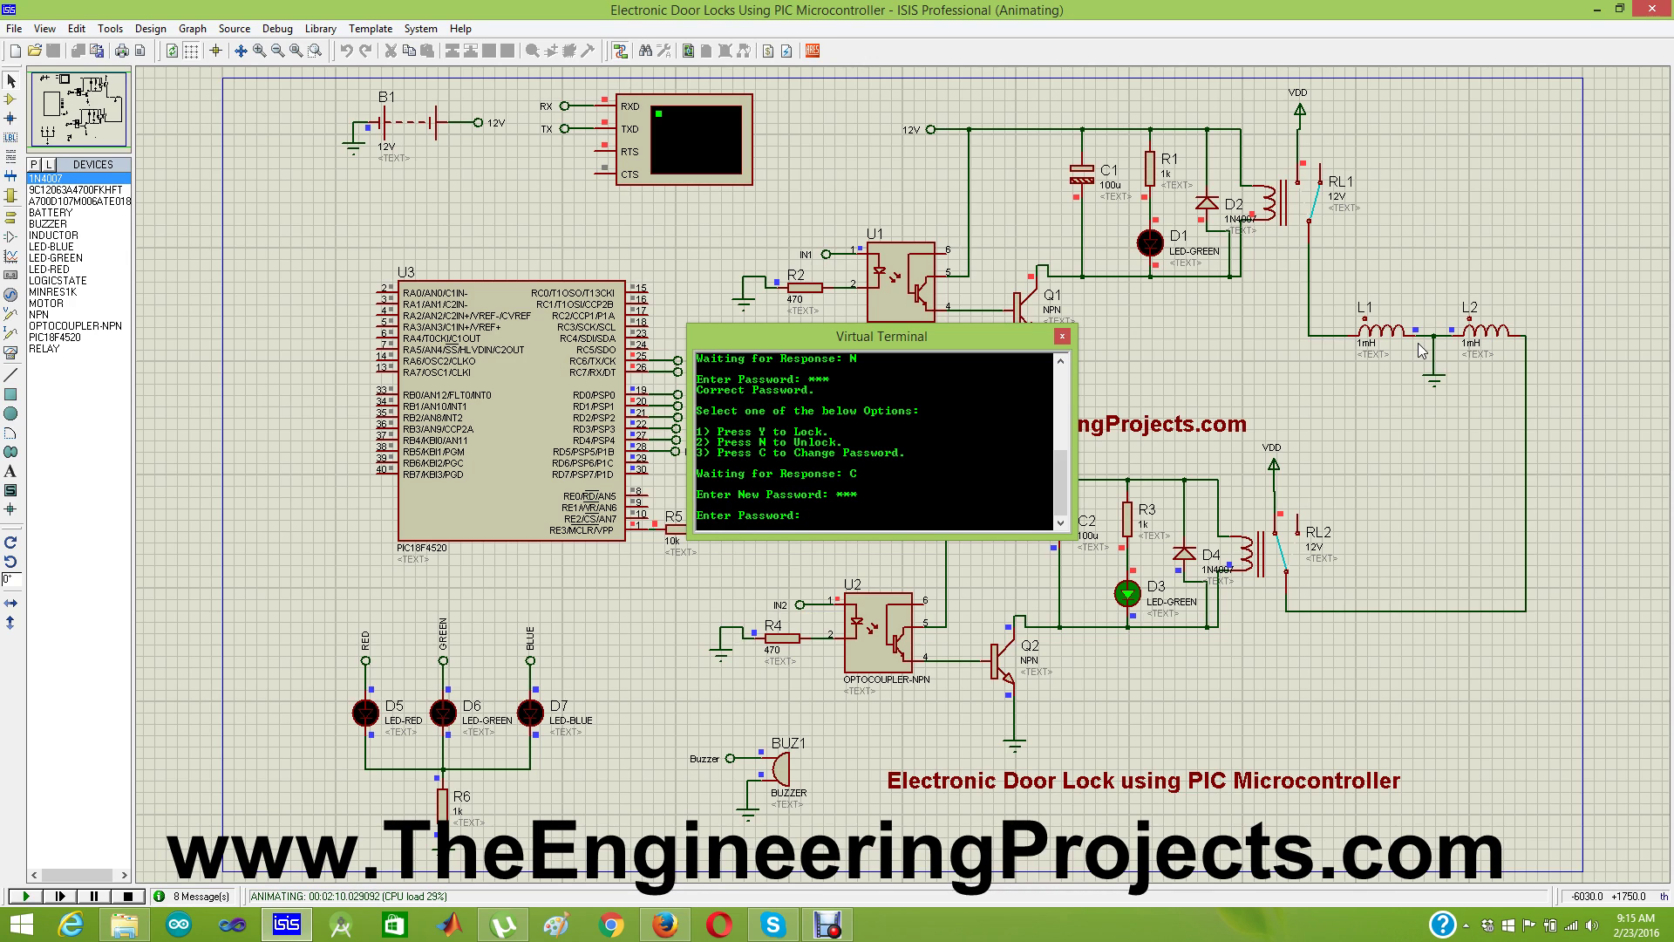
text(*)
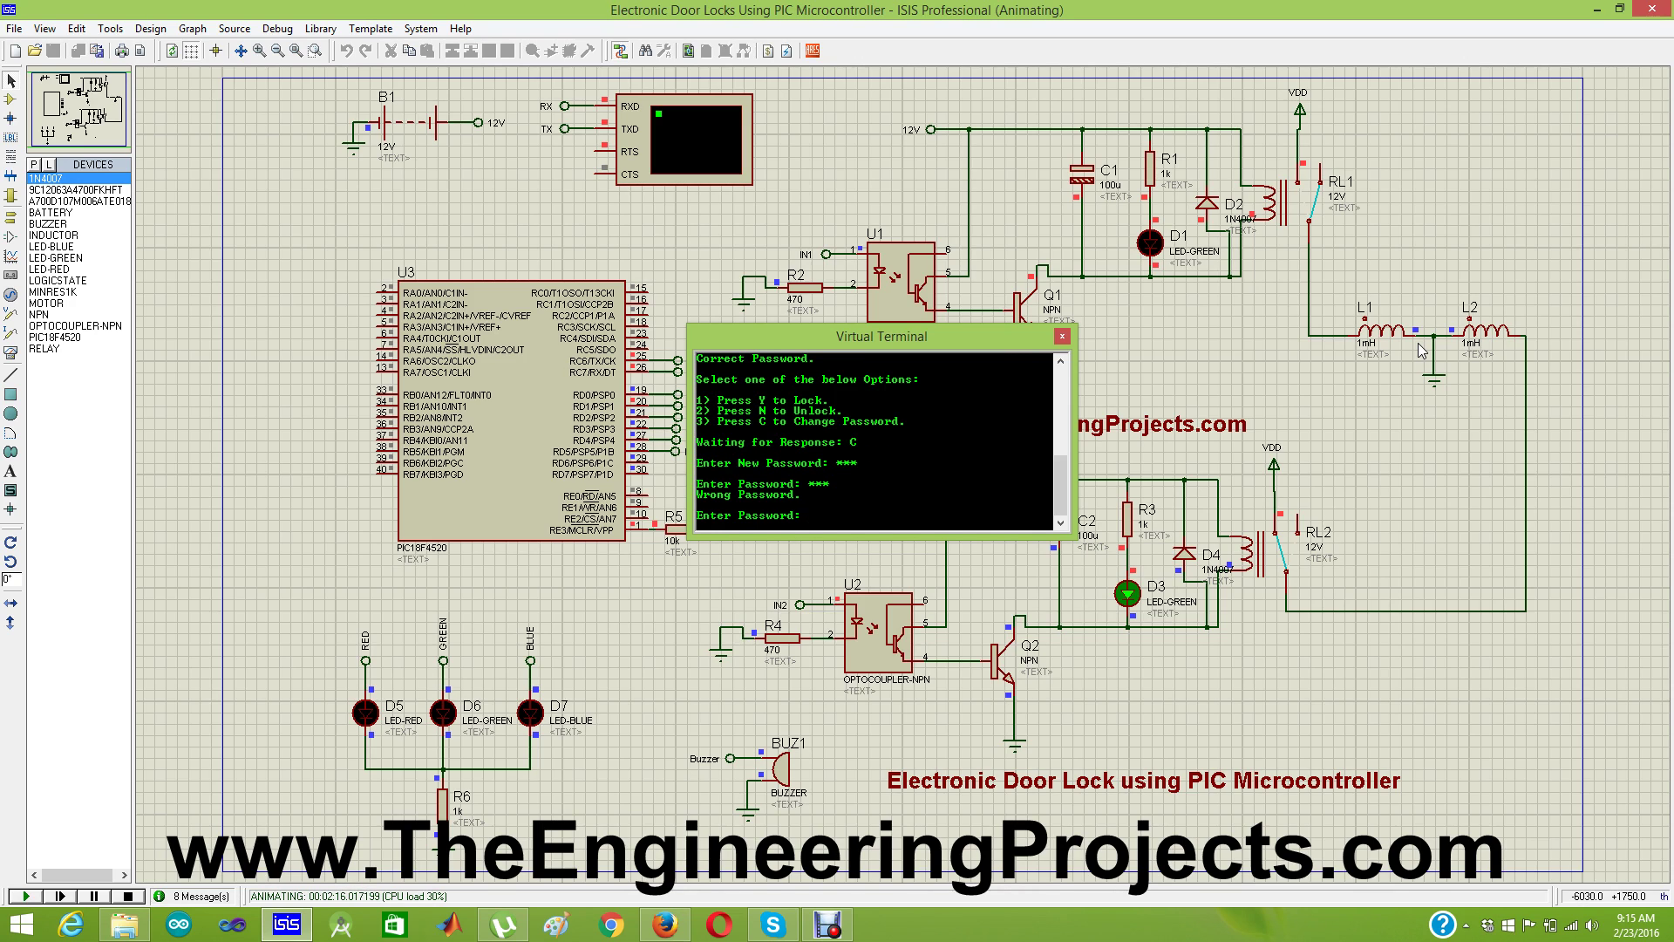
text(**)
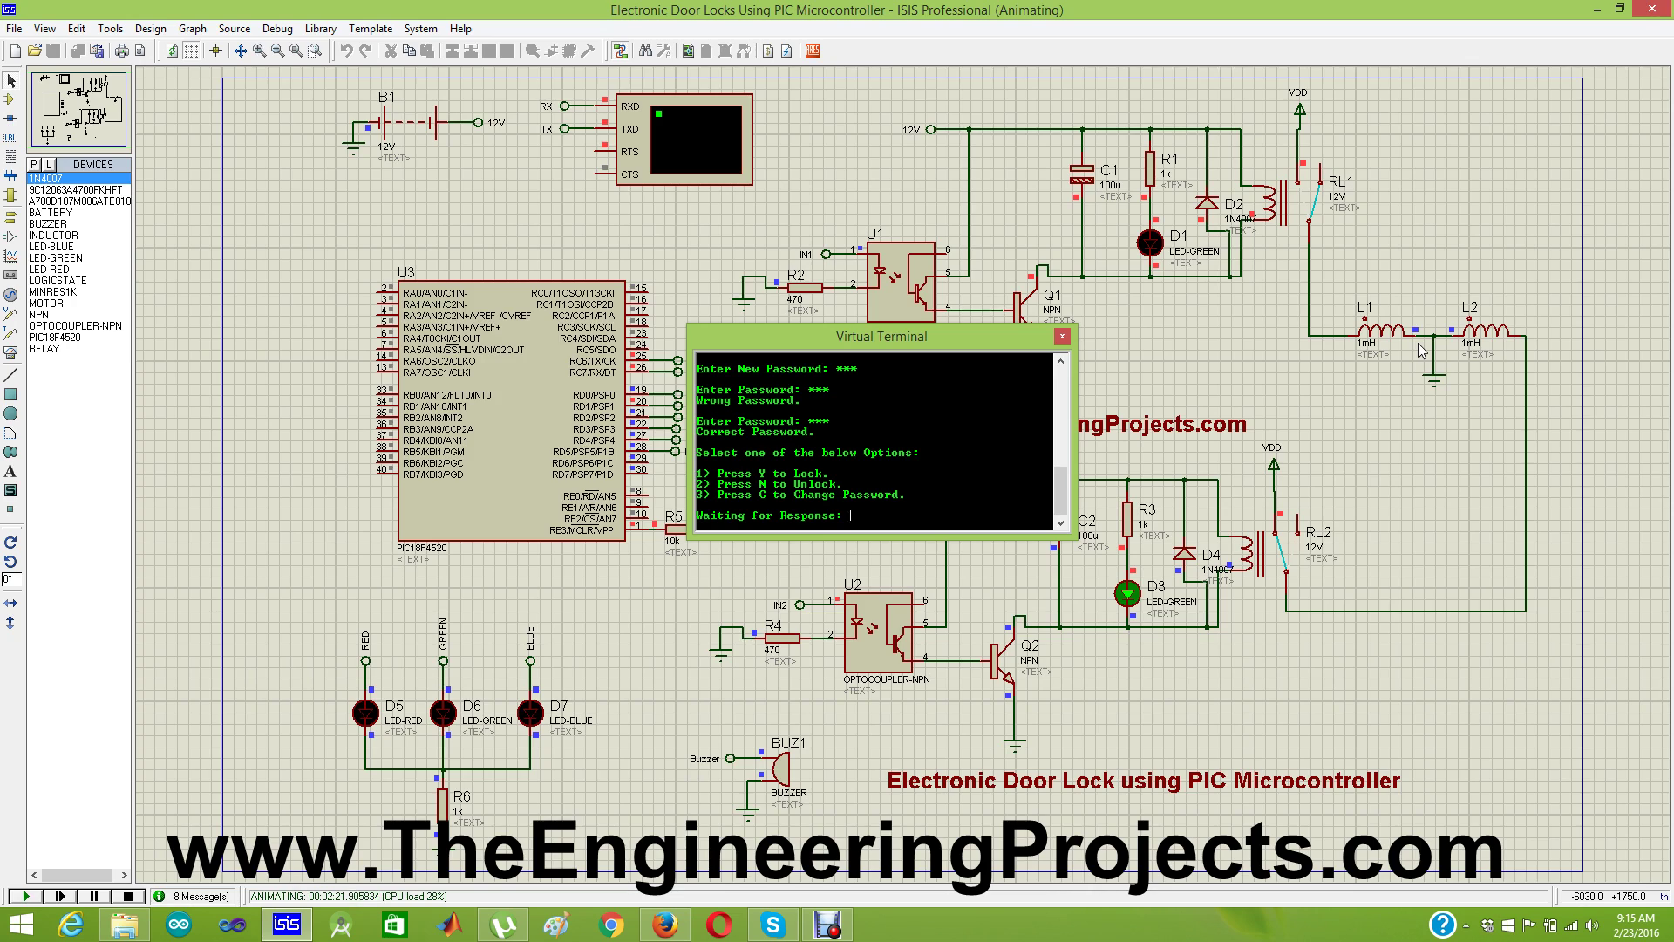
text(Y)
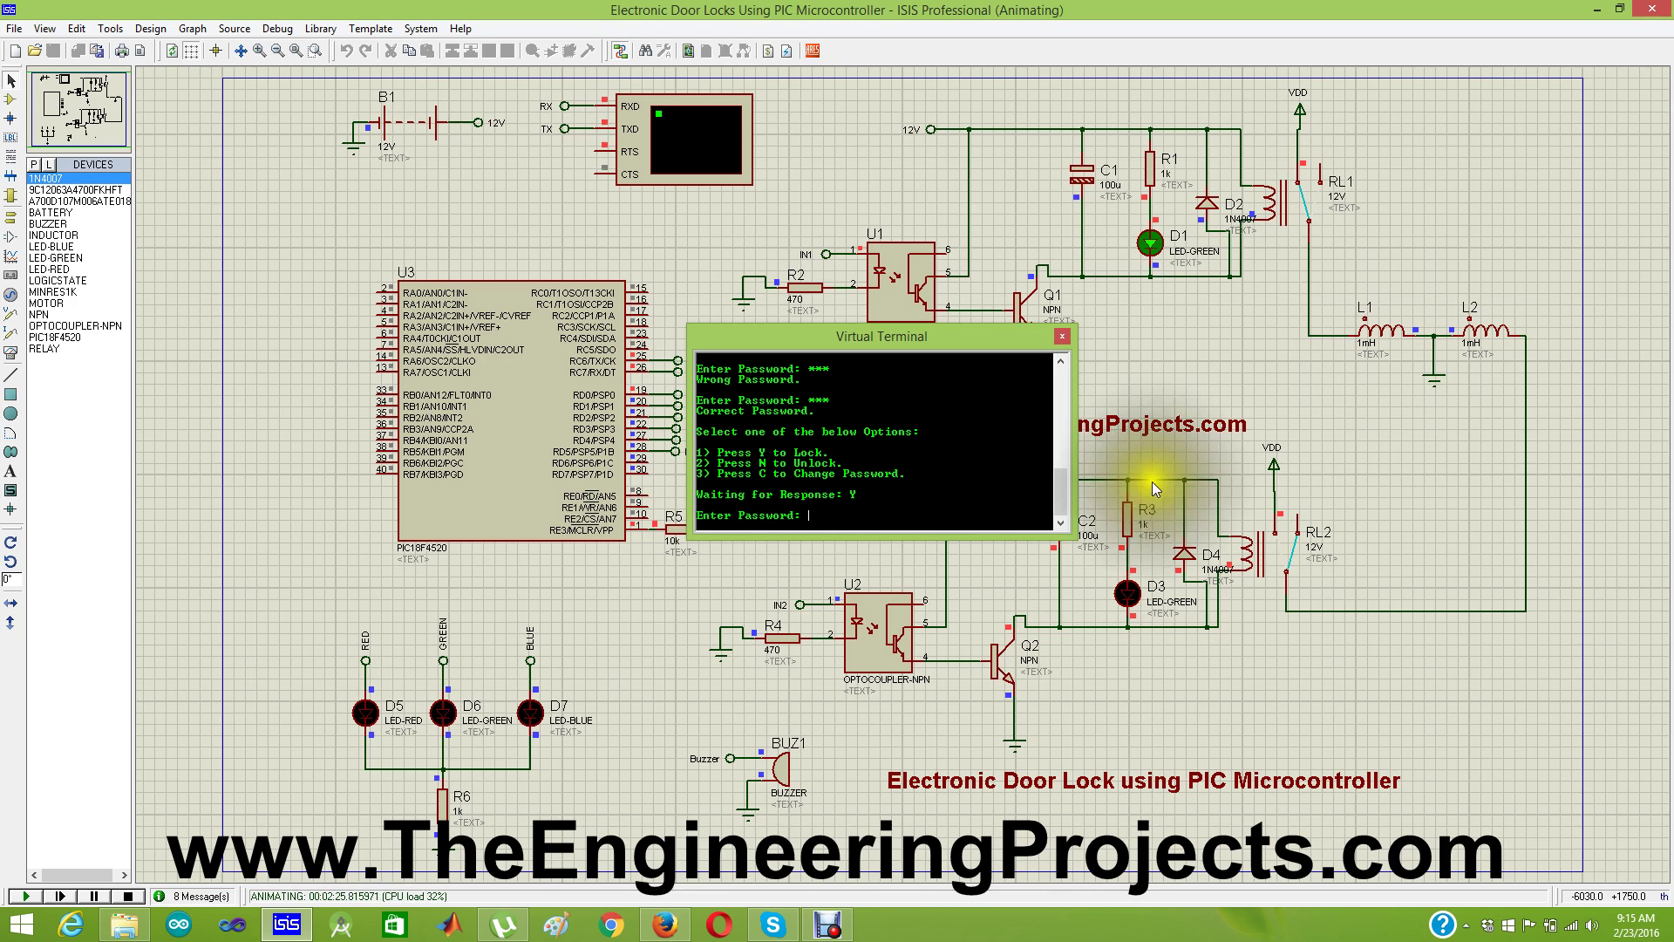
click(129, 896)
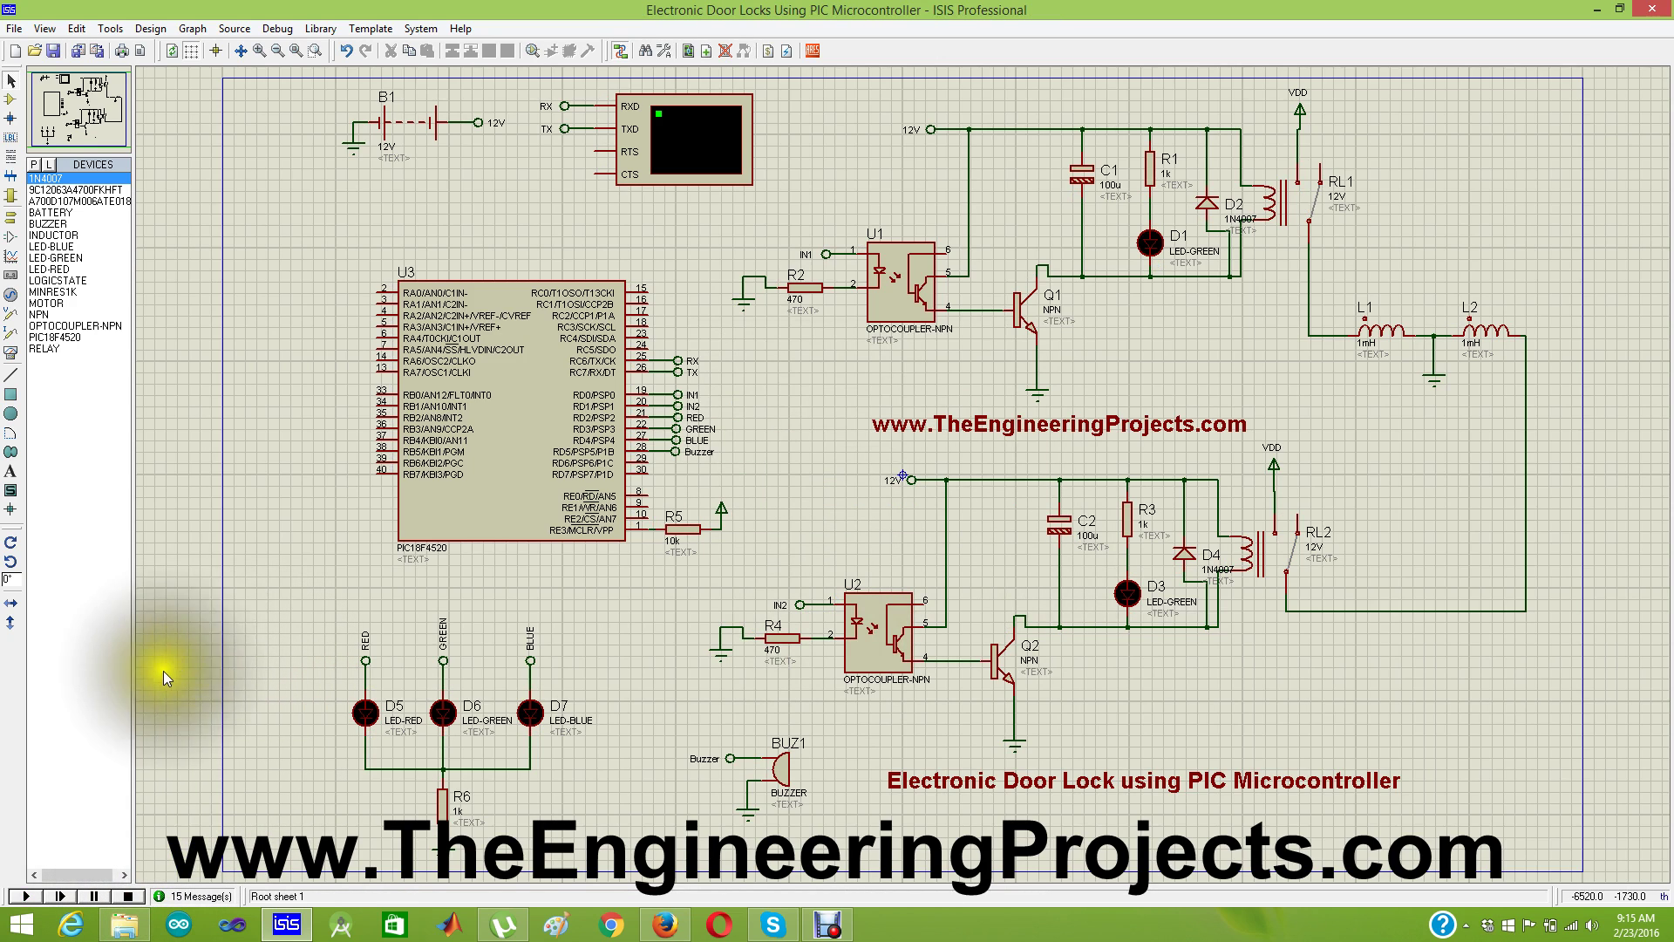
- Rerun the simulation, enter the rejected old password, then the accepted new one, and lock with Y
click(26, 896)
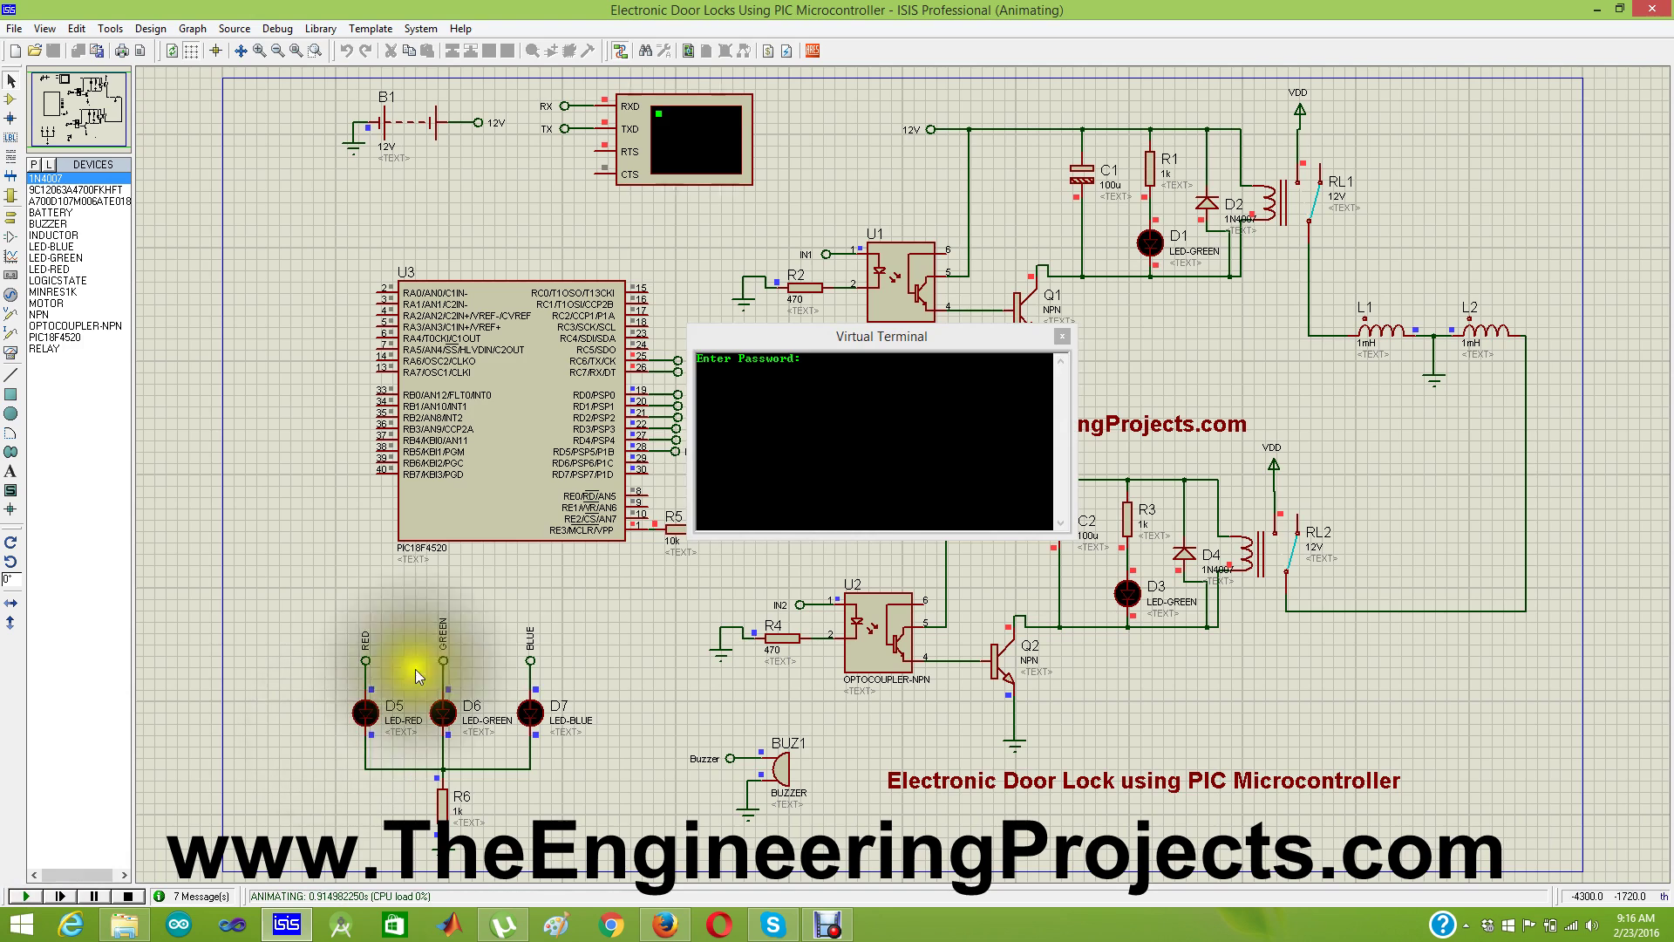
text(123)
key(Return)
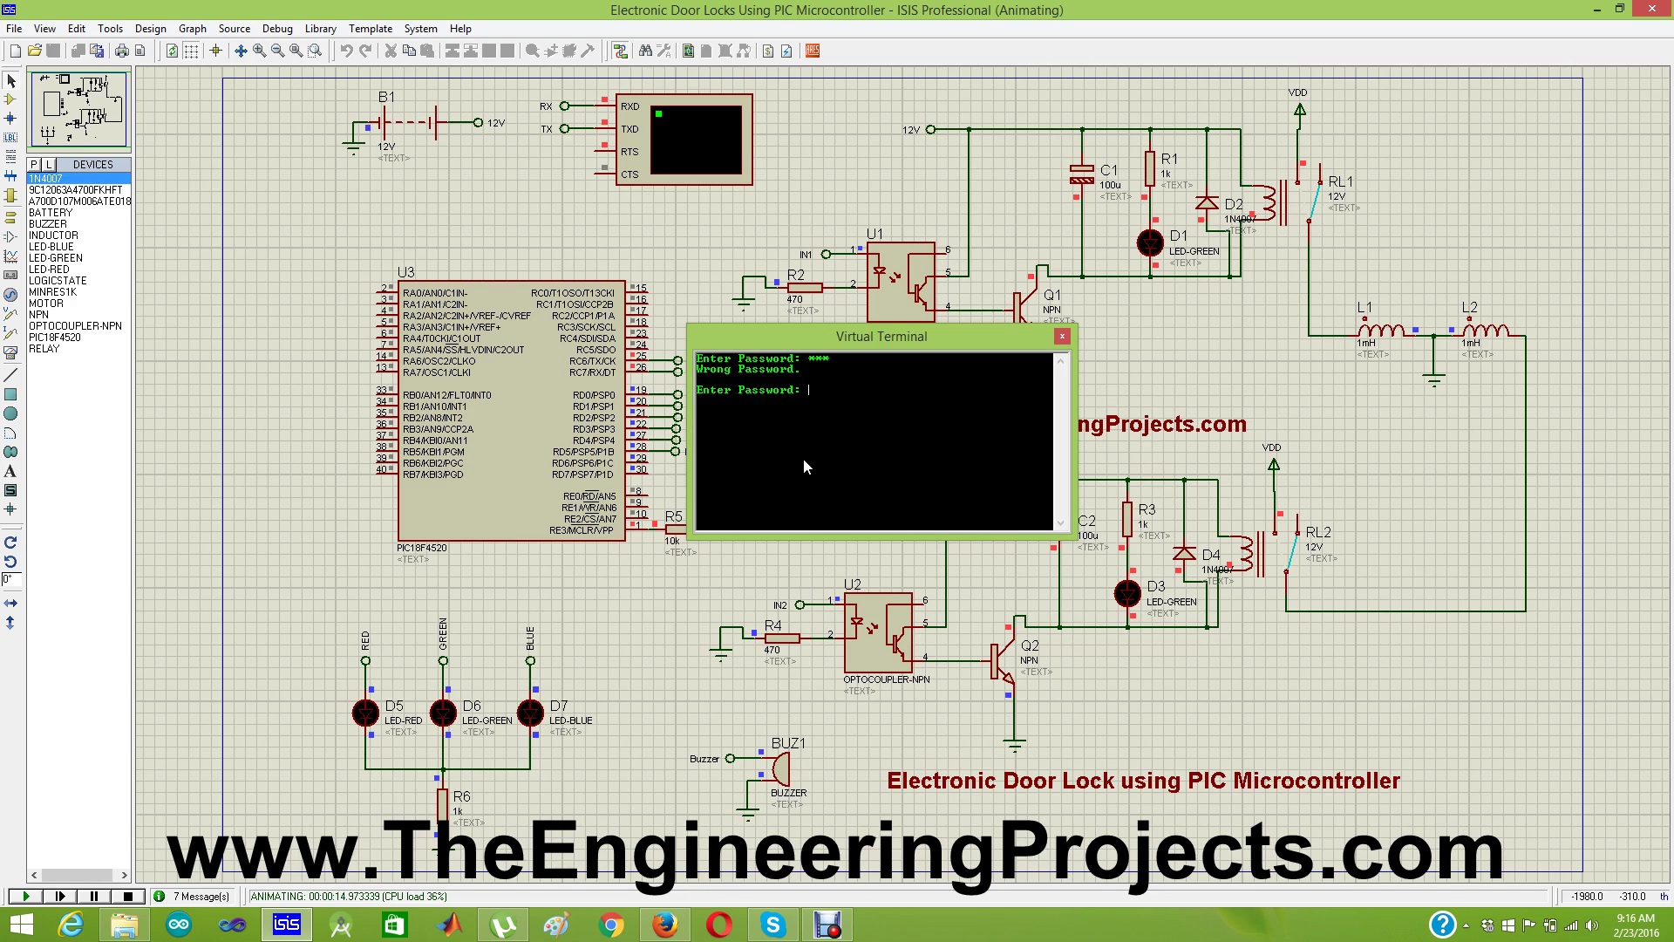
text(23)
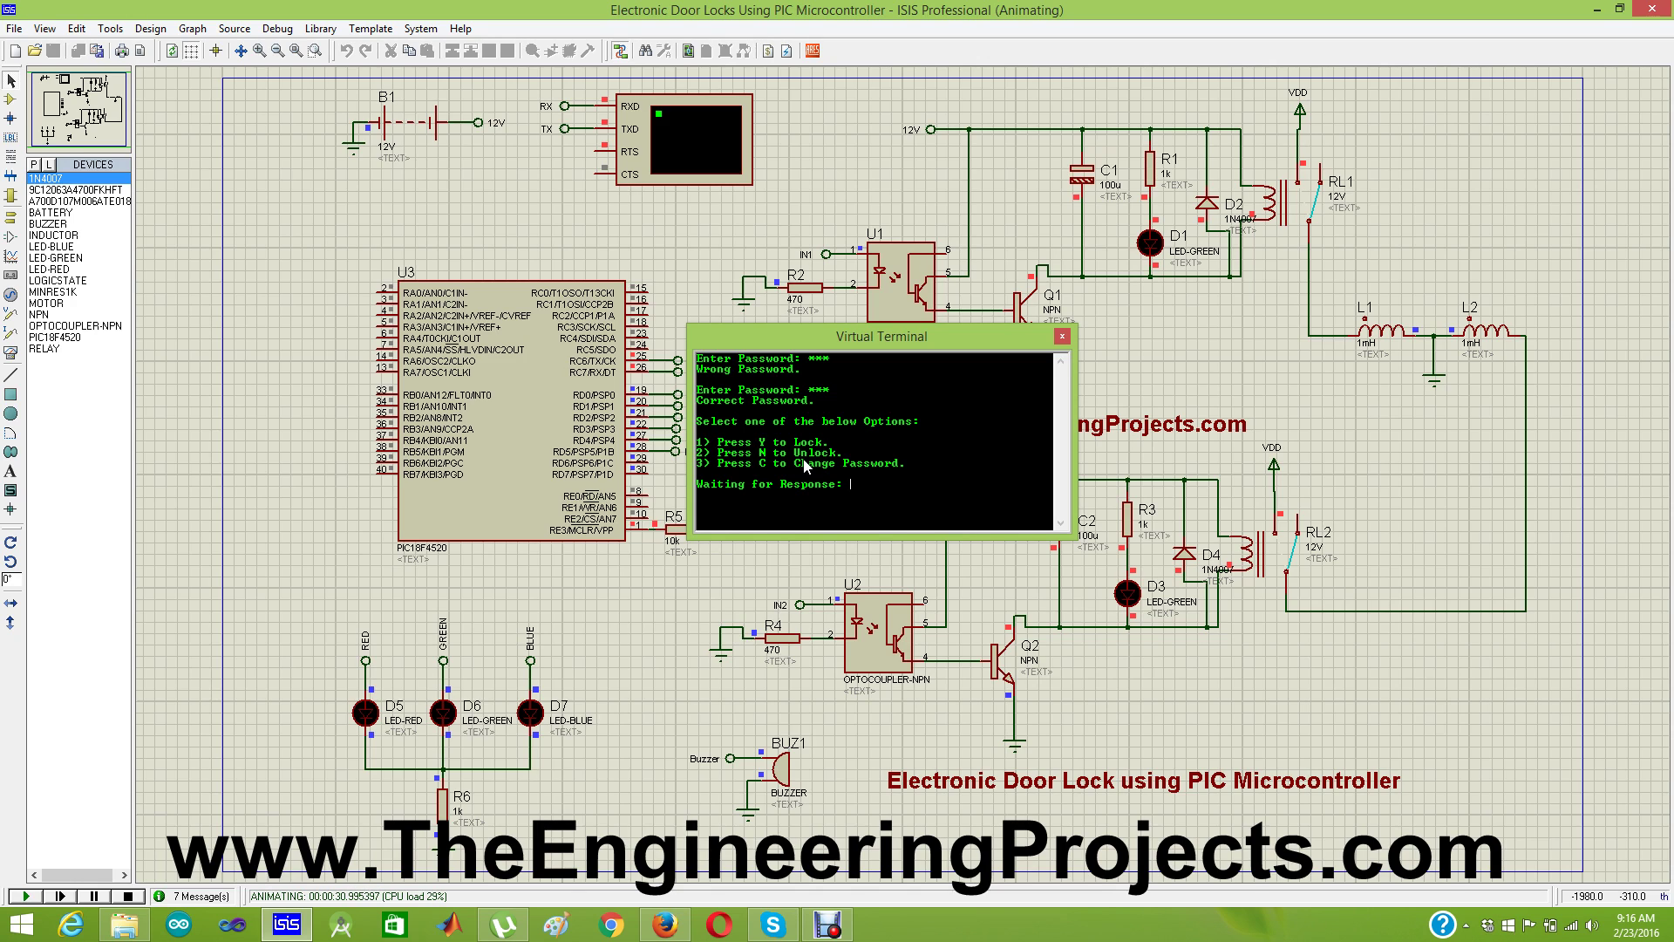
text(Y)
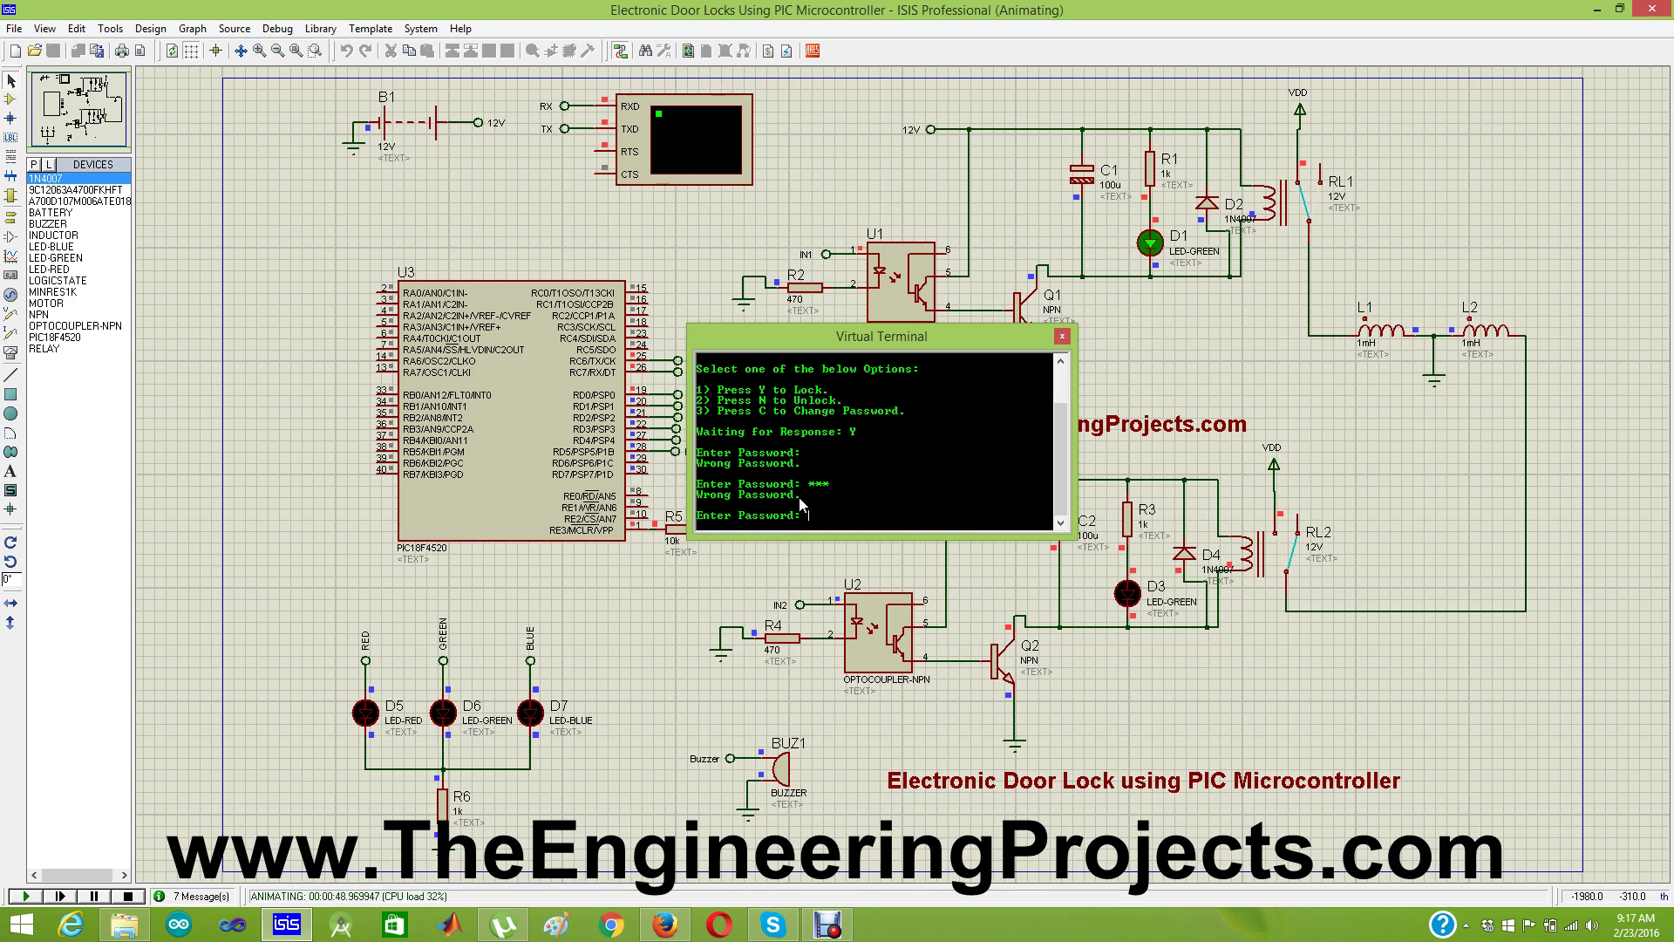
- Submit several wrong passwords in the Virtual Terminal, each answered Wrong Password, then stop the simulation
click(798, 498)
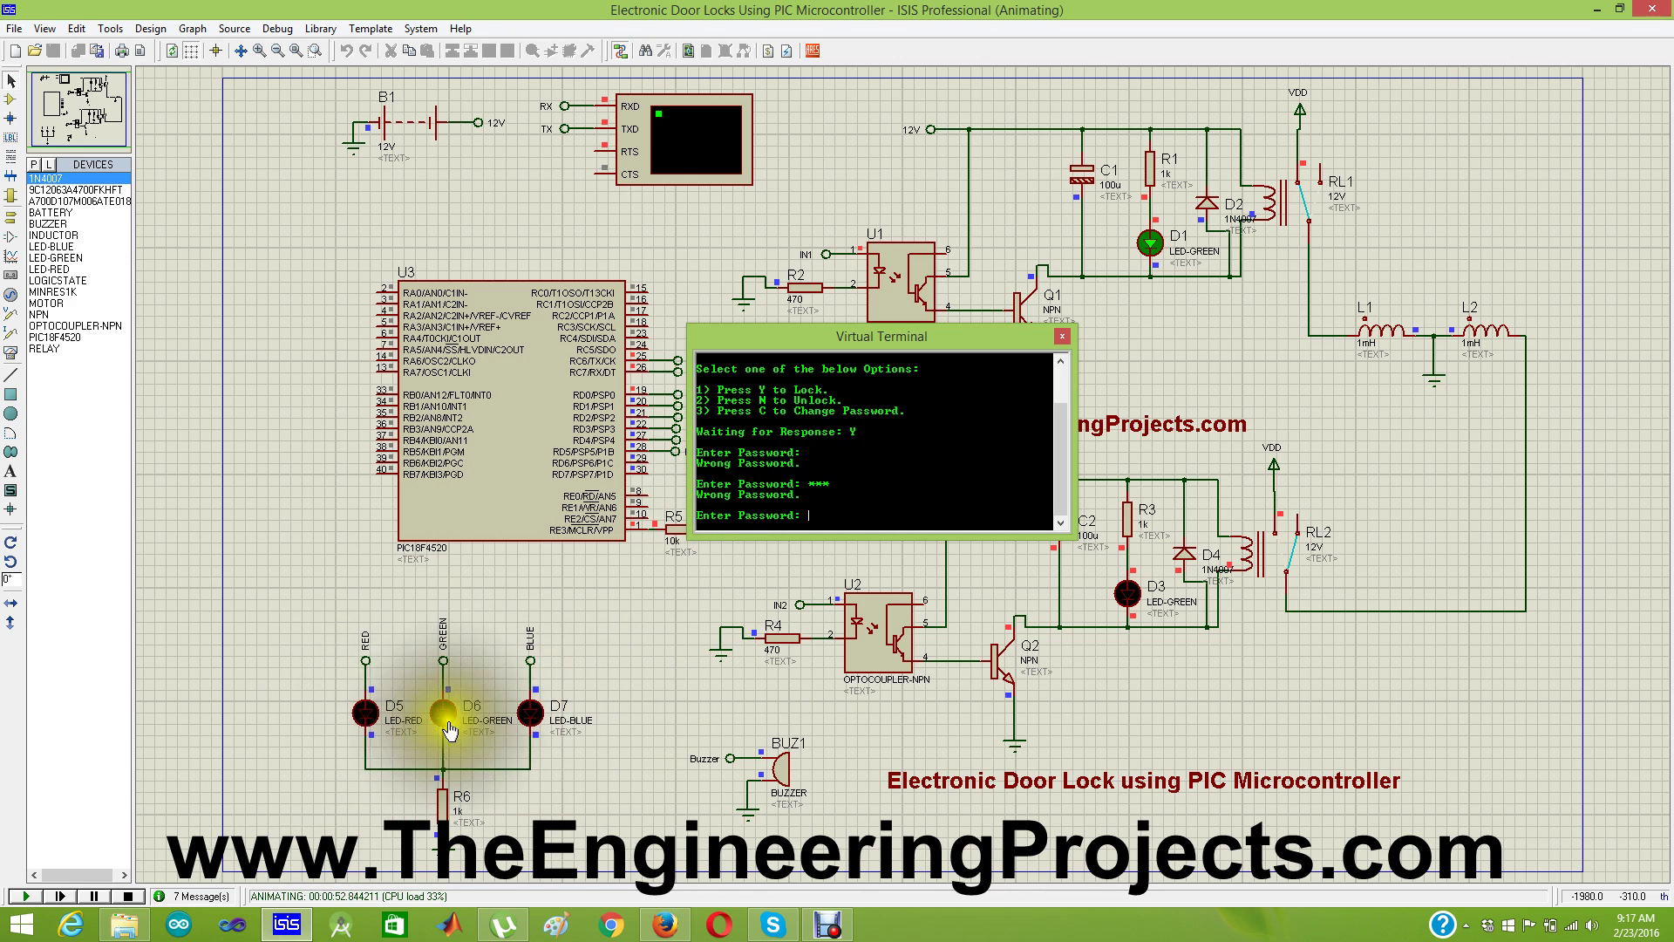
click(819, 510)
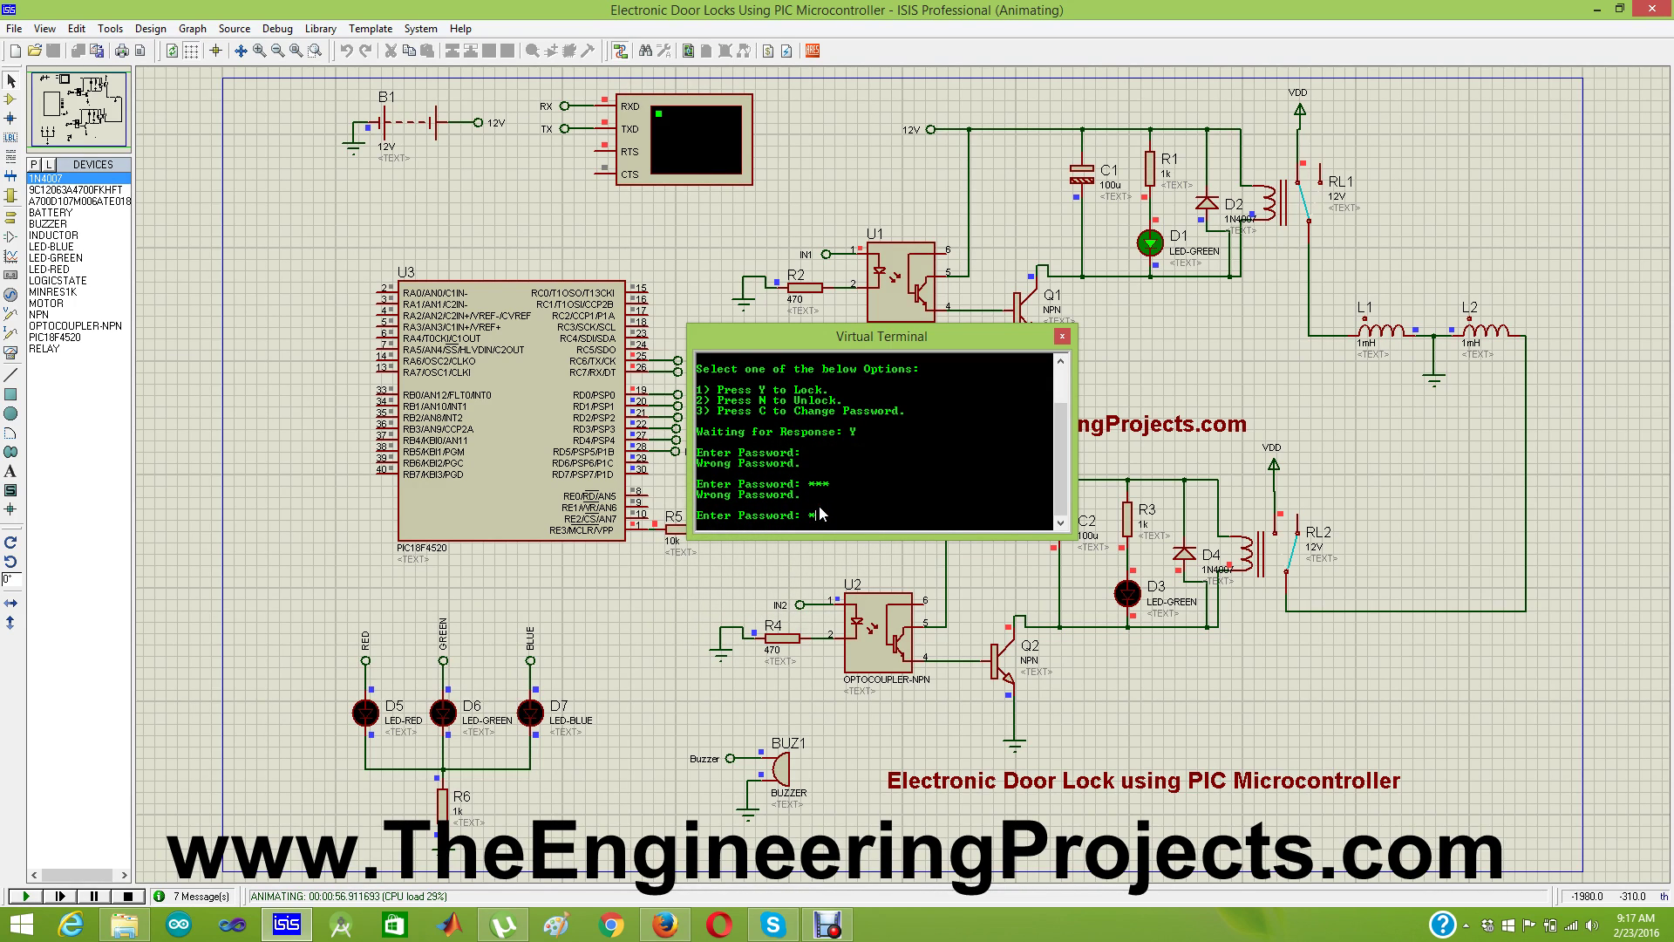
text(***)
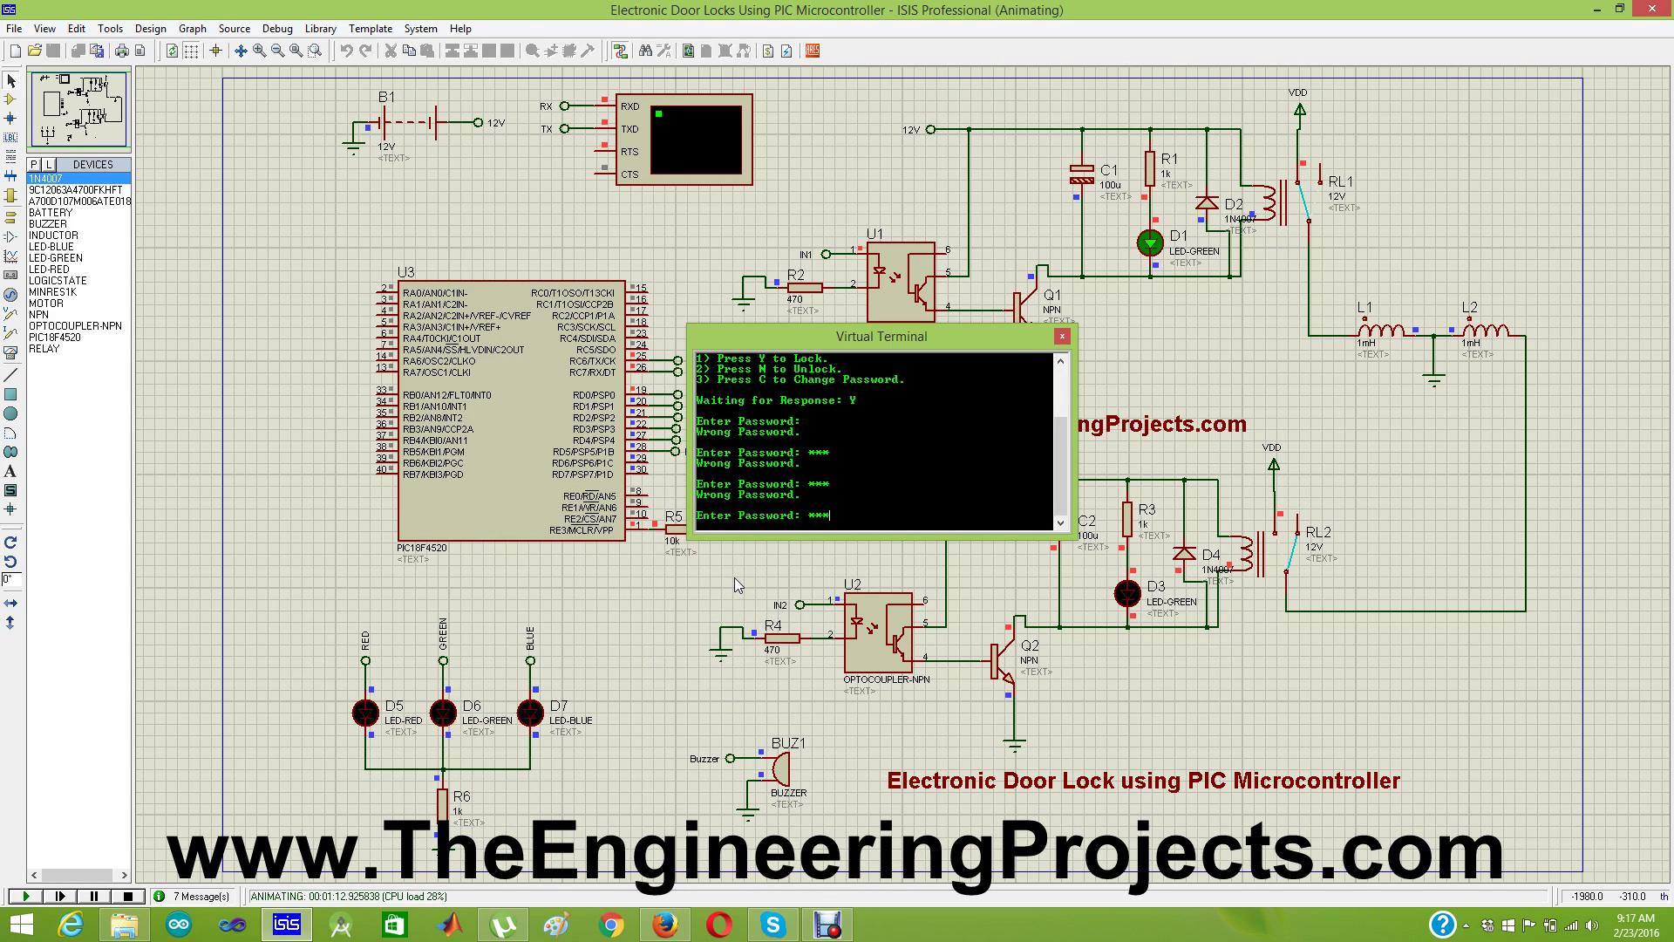
text(123)
key(Return)
text(123)
key(Return)
text(123)
key(Return)
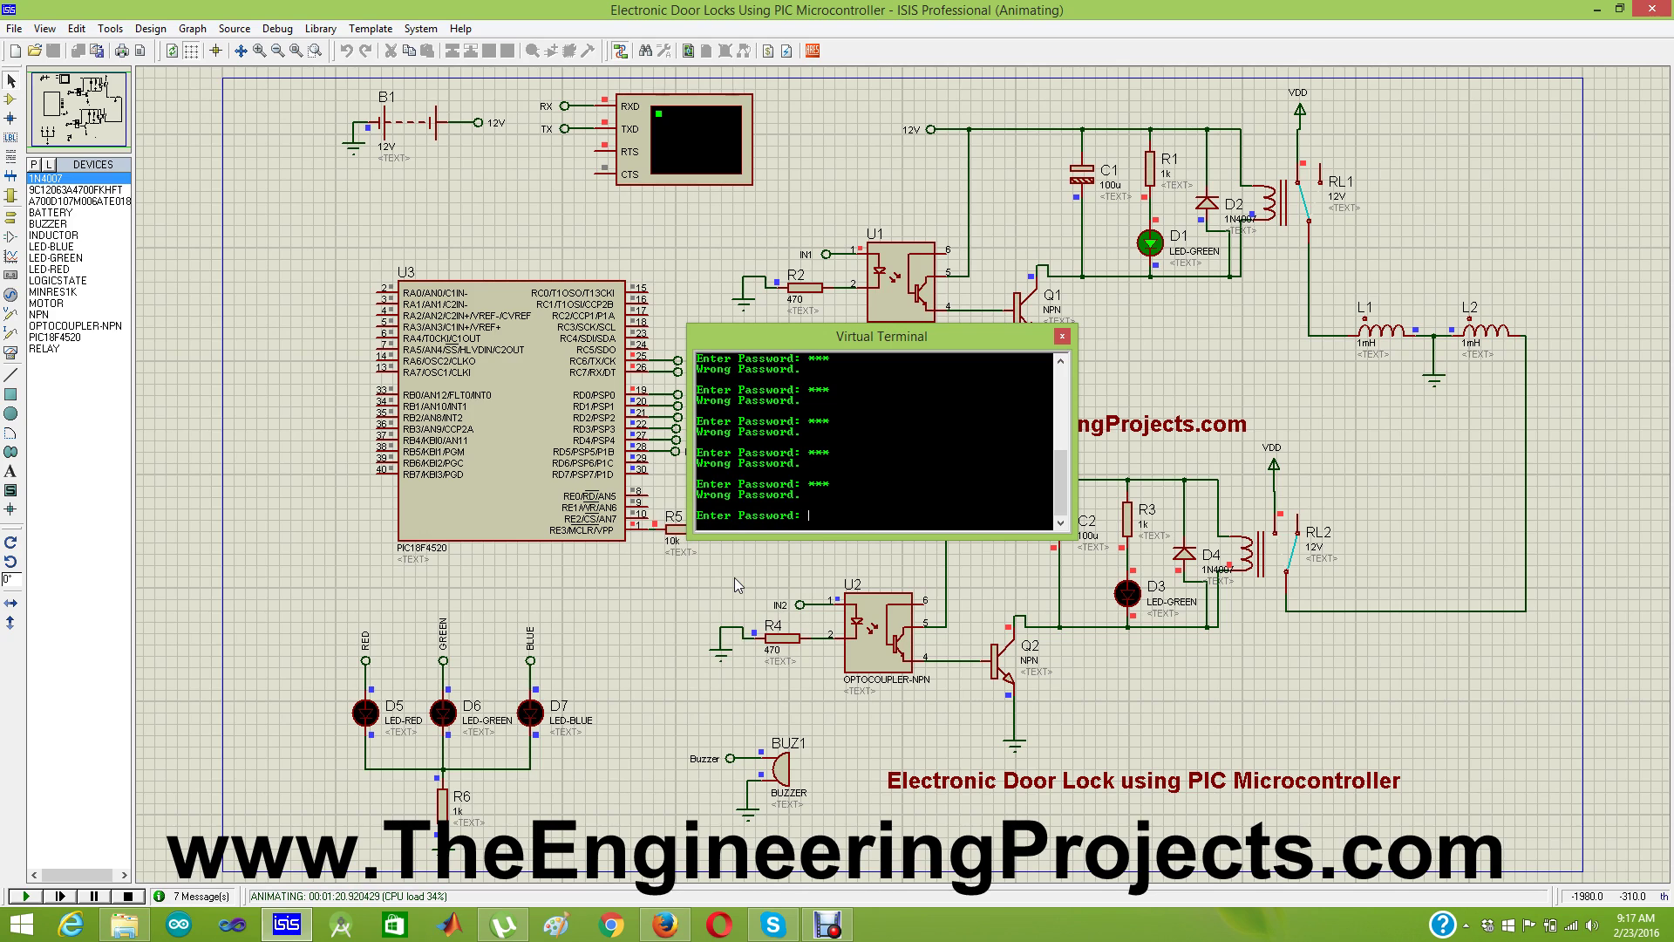
click(127, 896)
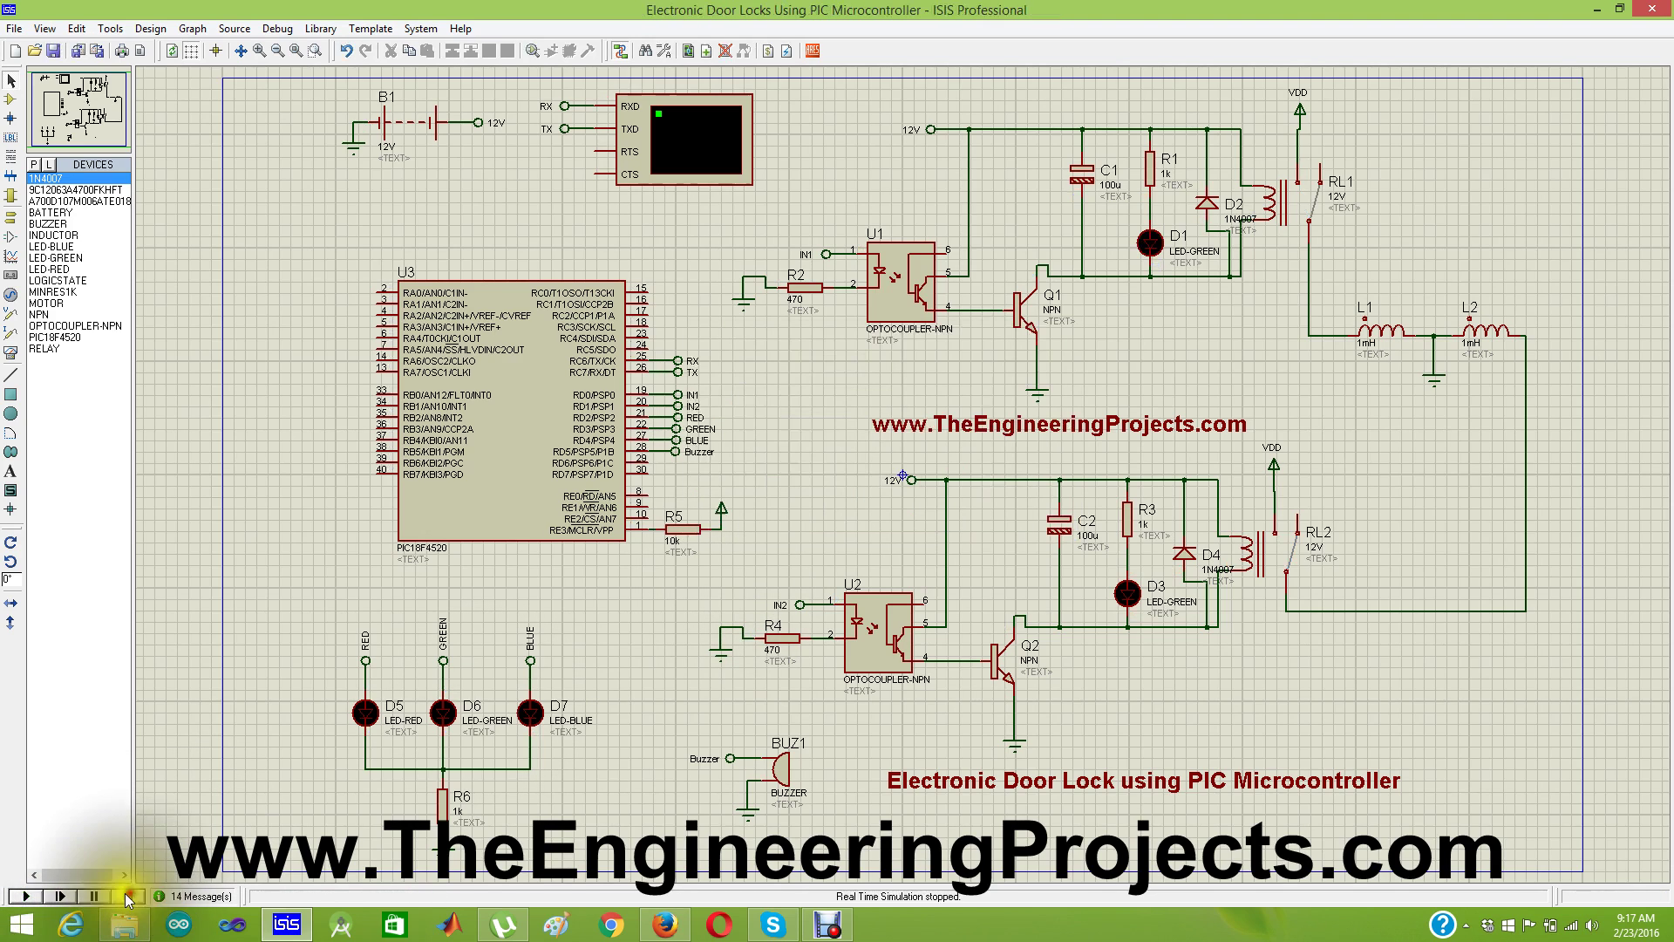
- Restart the simulation, enter two wrong passwords, then the correct one to reach the options menu
click(33, 893)
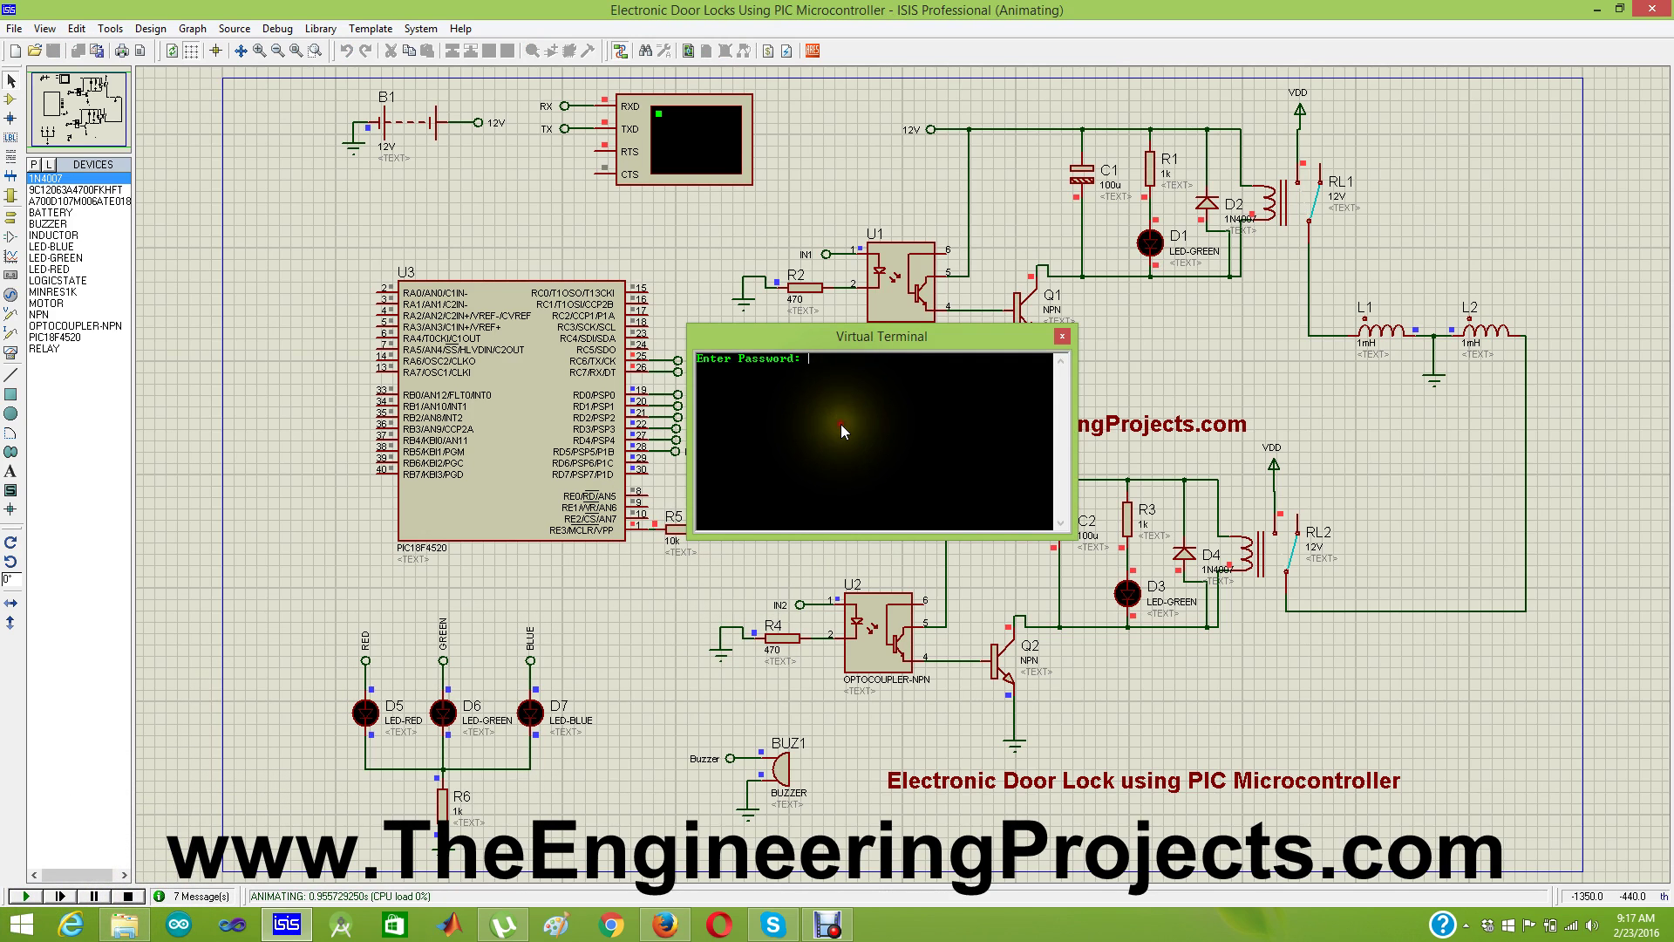
text(1231231)
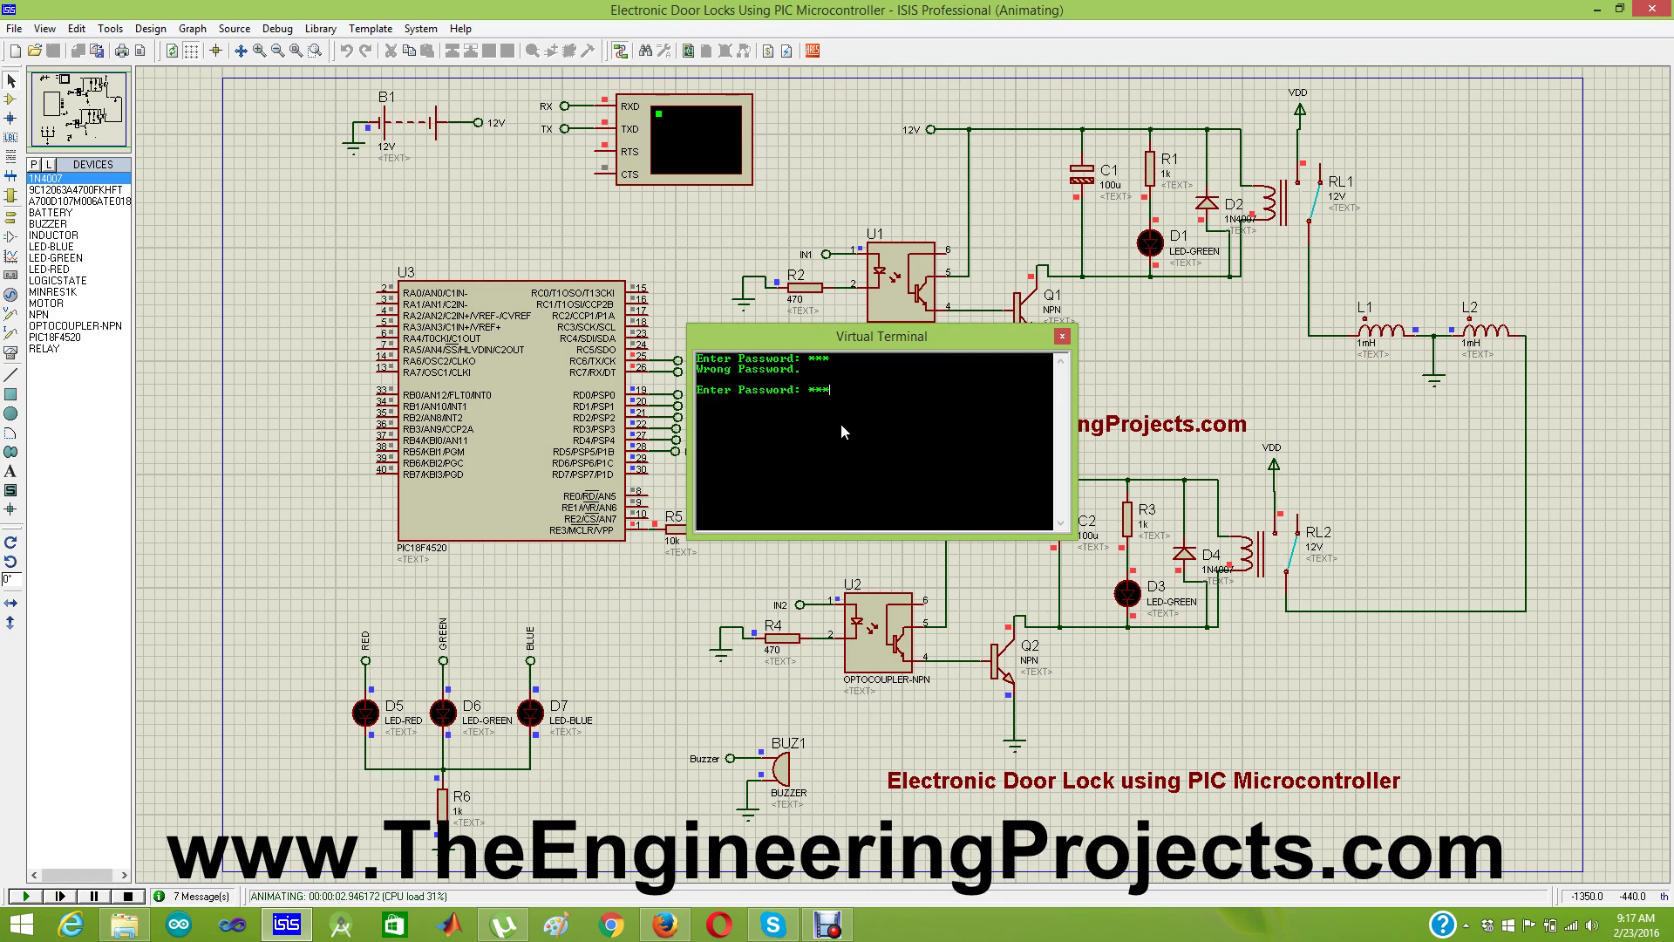
text(23)
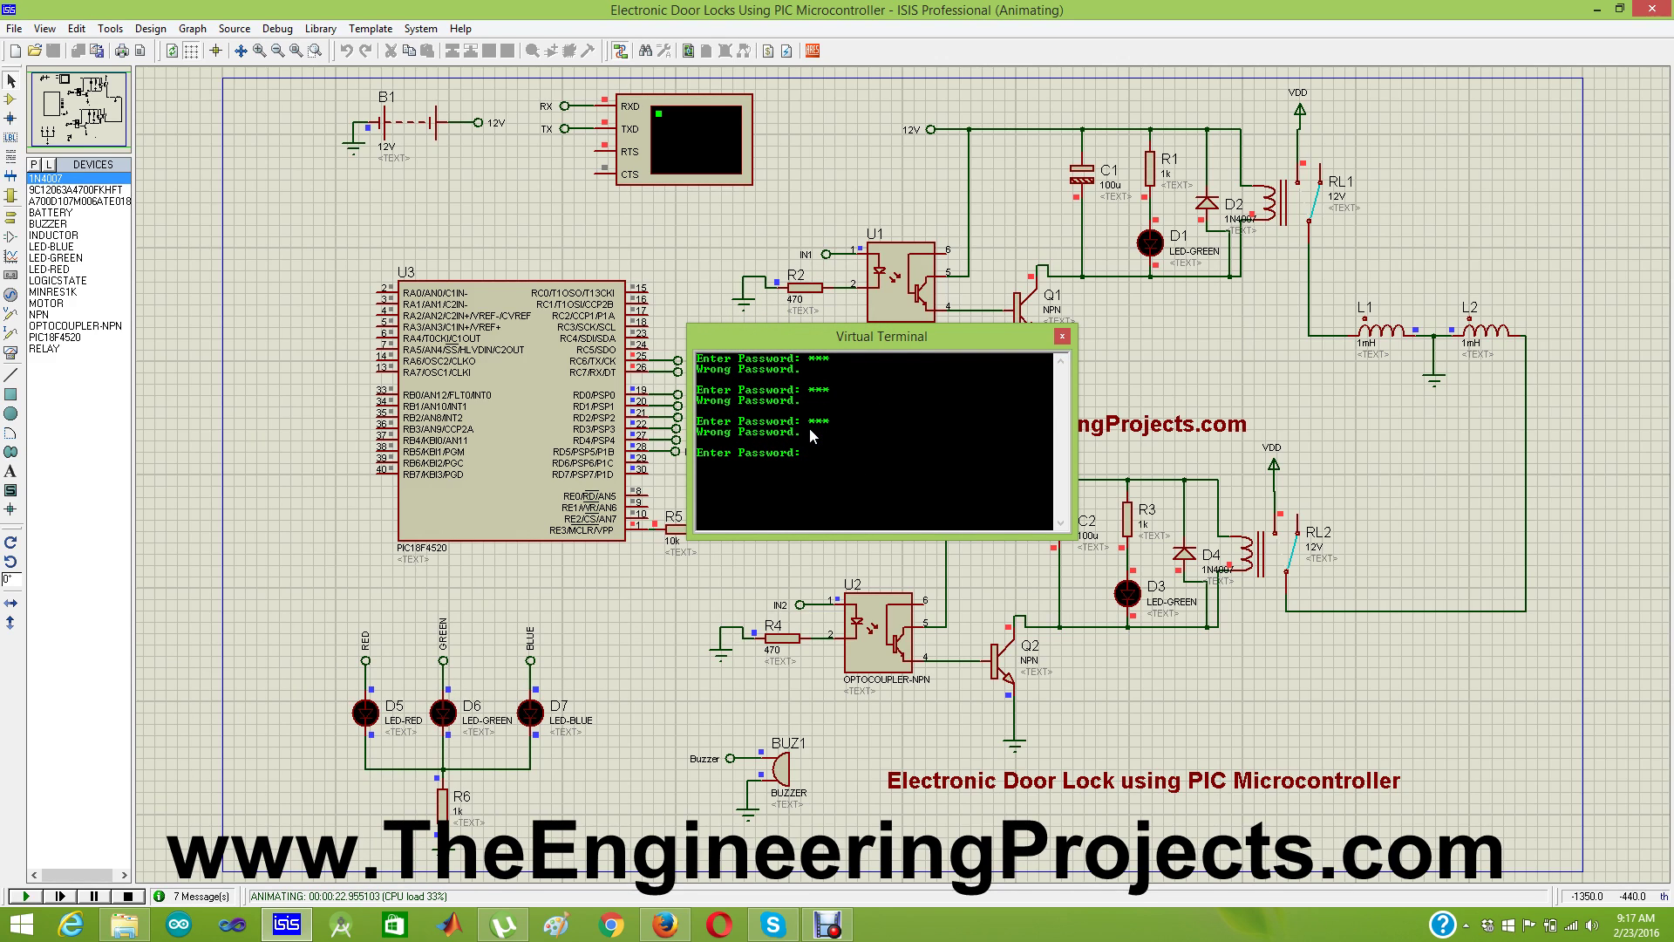
text(3)
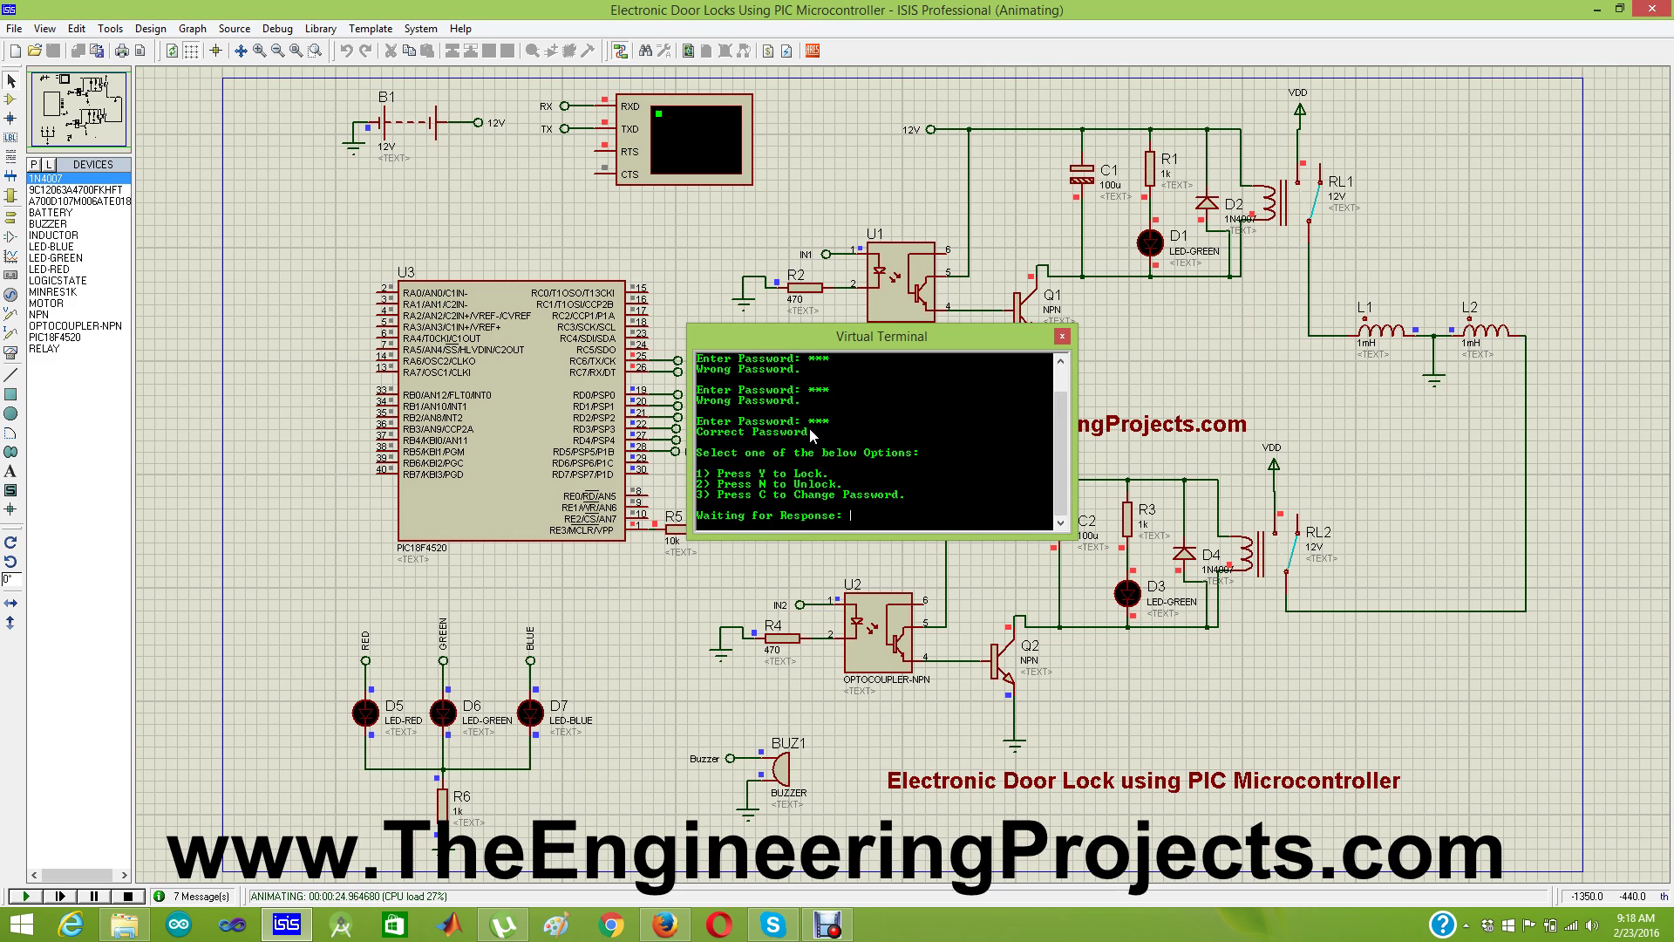
text(Y)
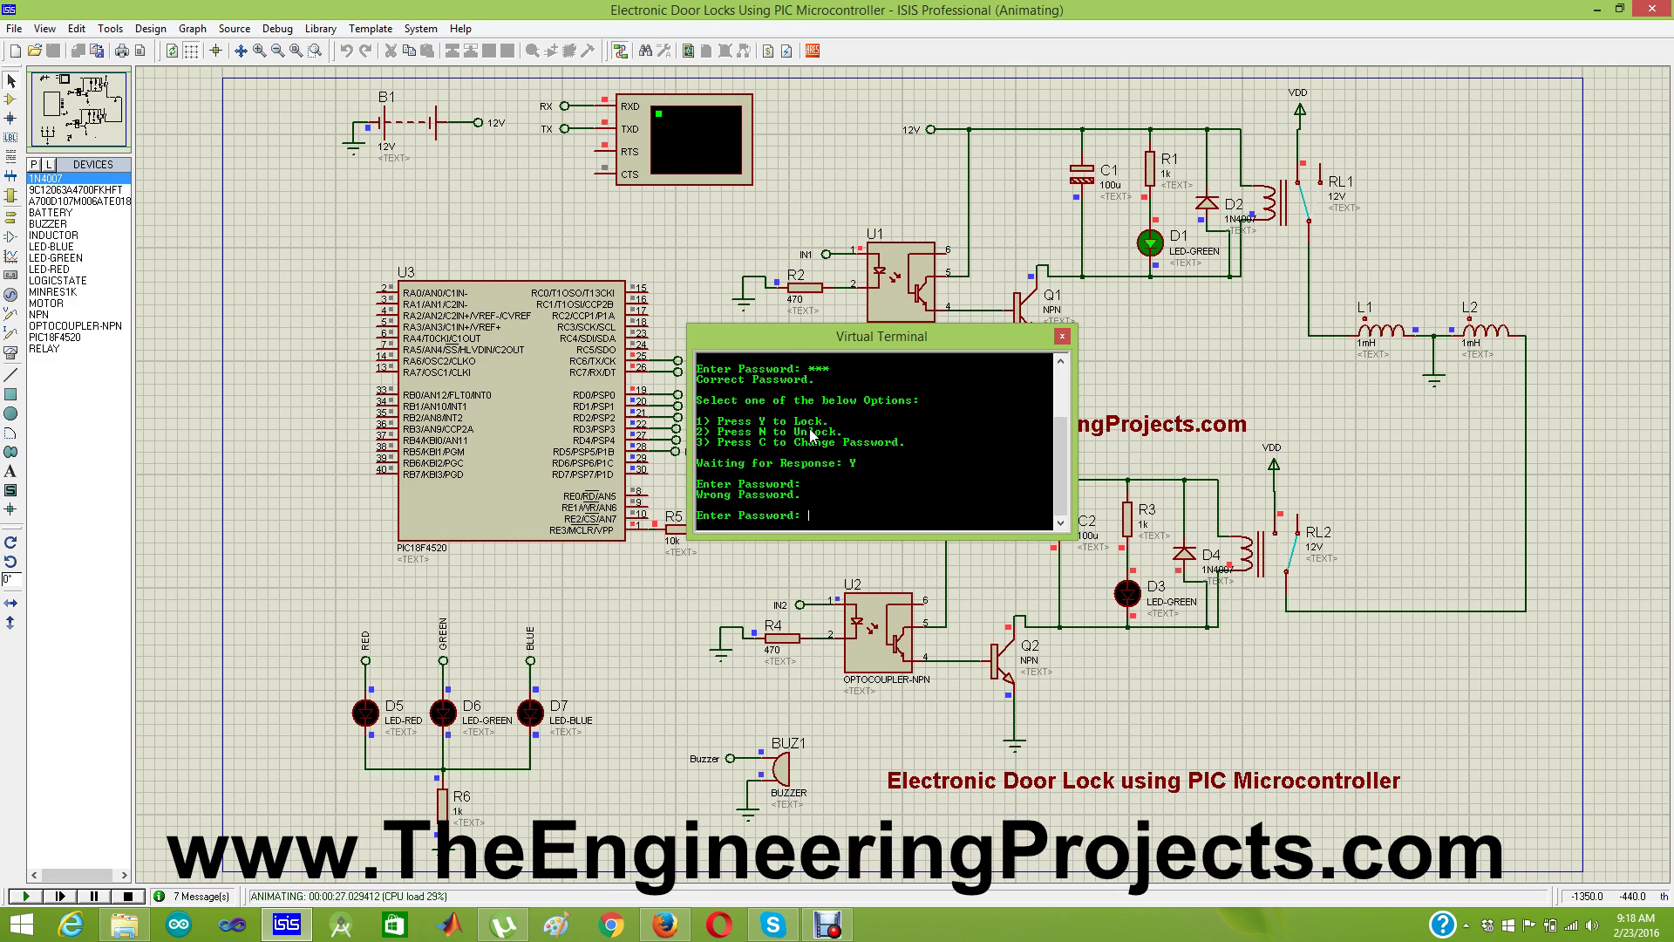
text(123)
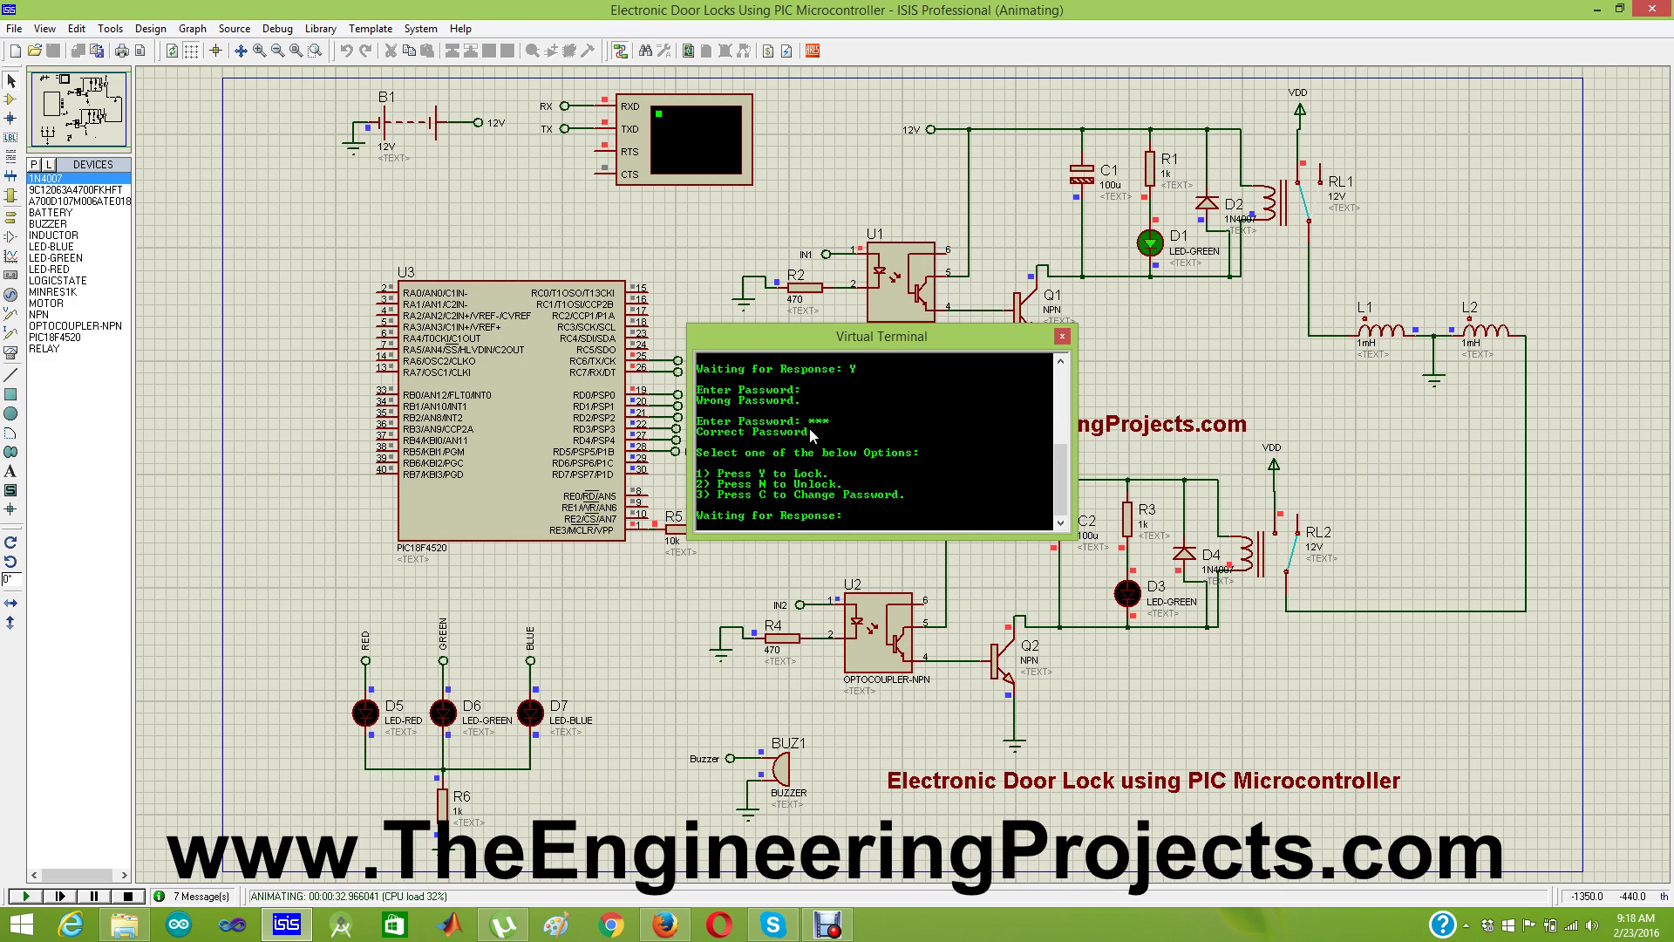
text(N)
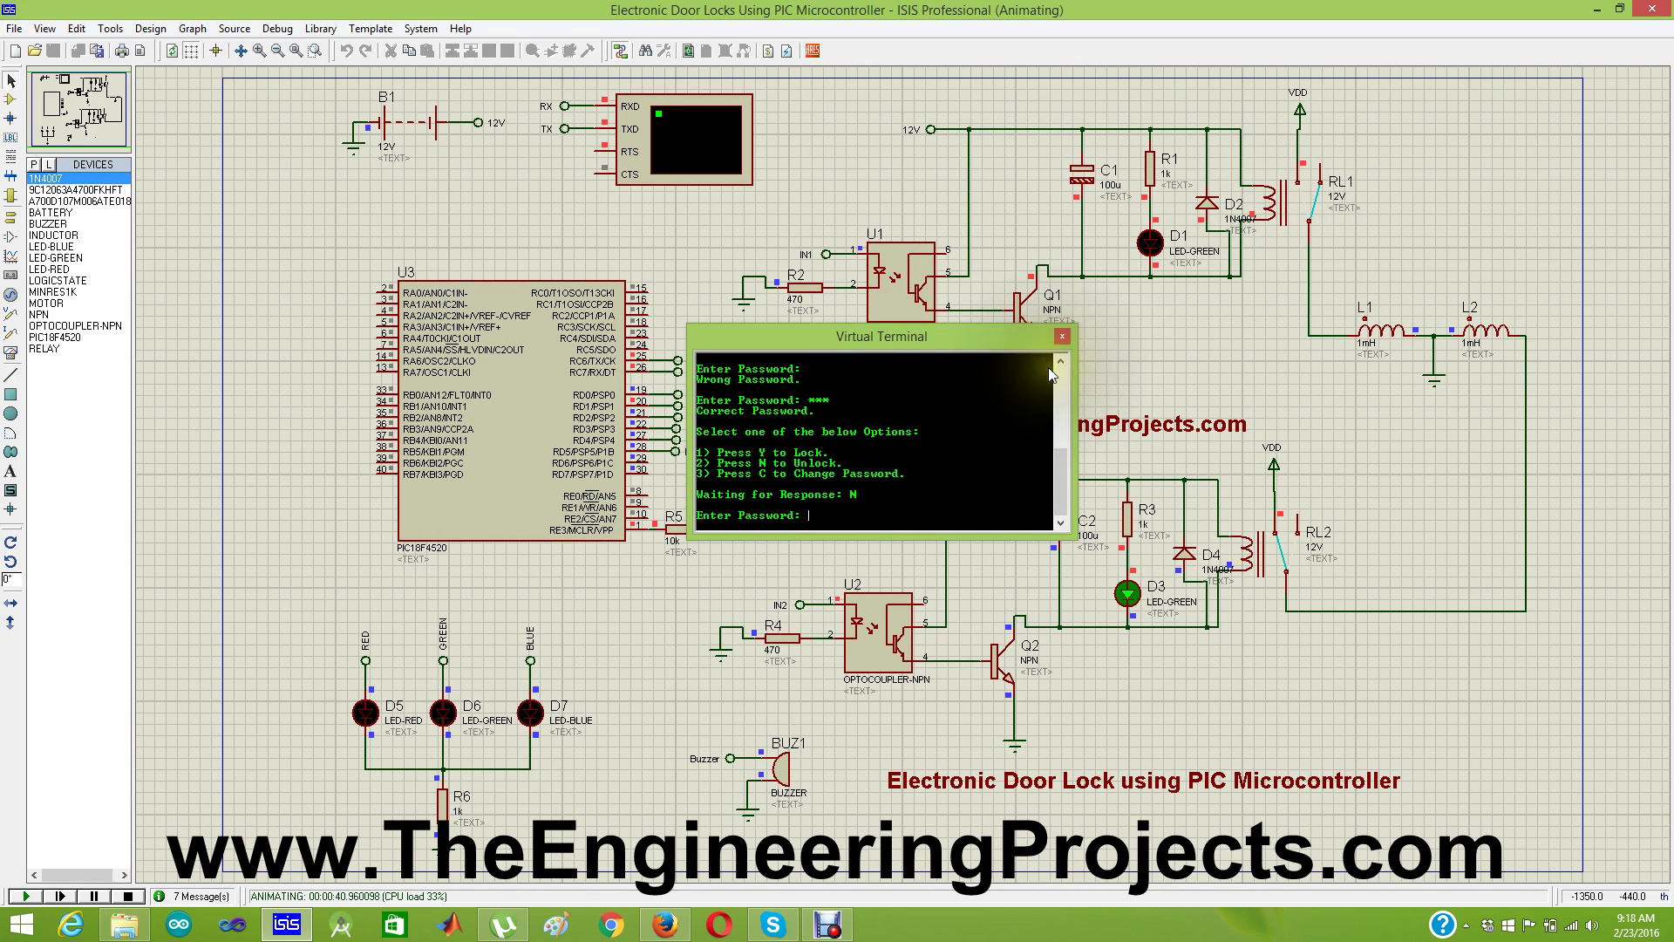
- Stop the door lock simulation and bring up the project web page in Firefox
click(128, 895)
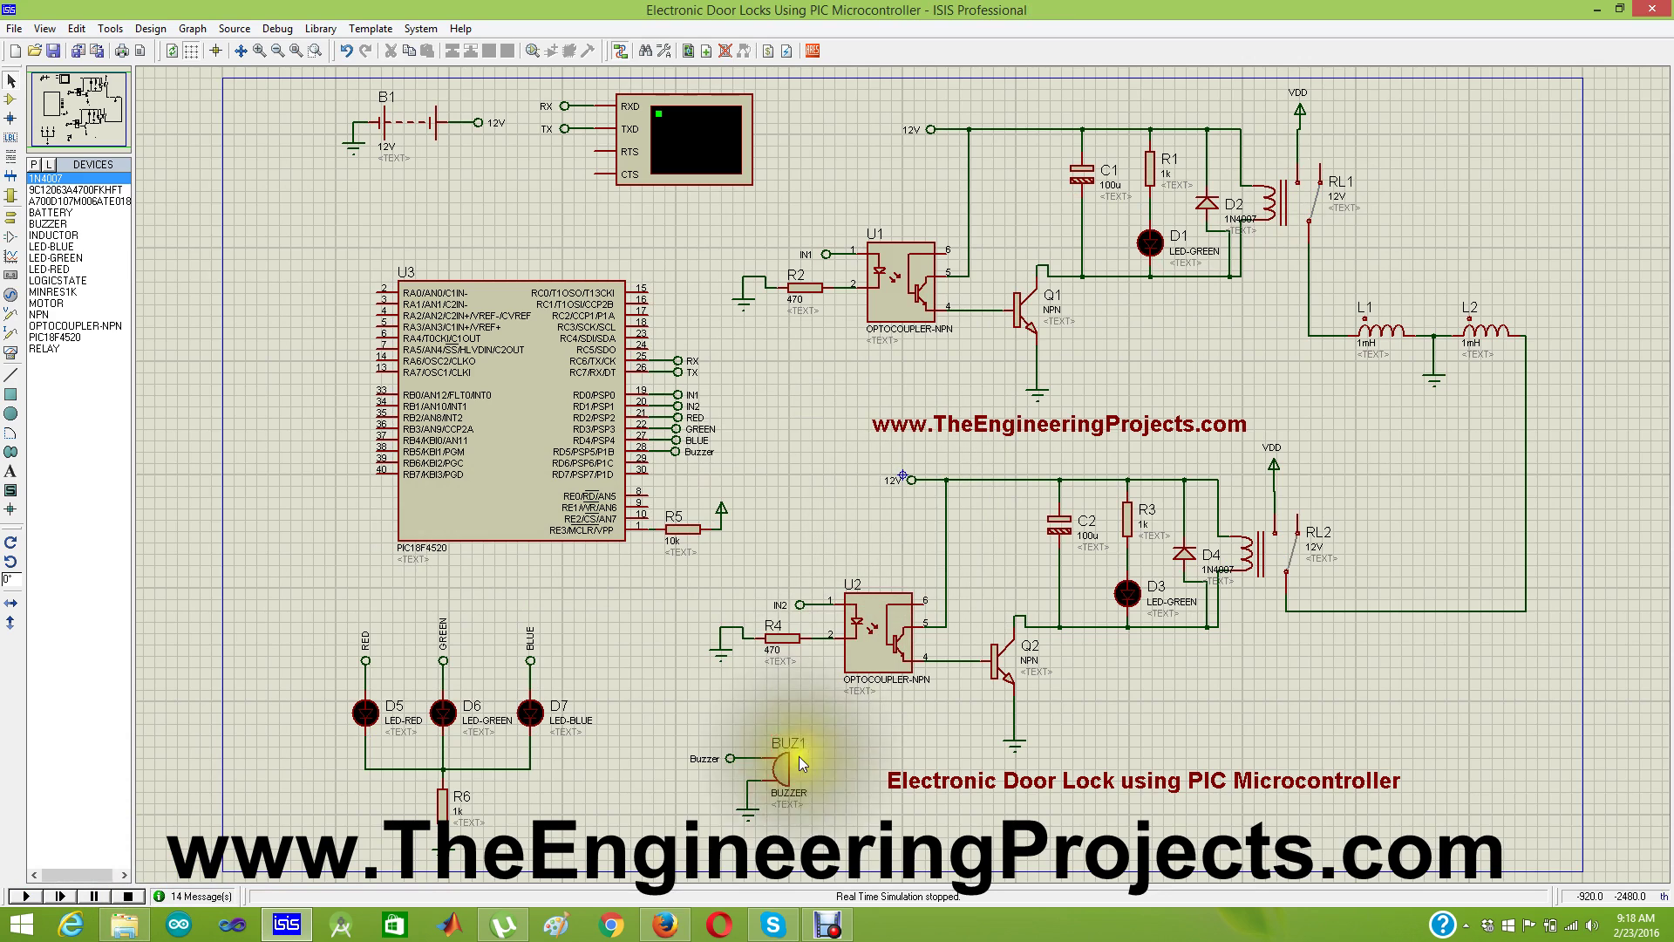
key(alt+Tab)
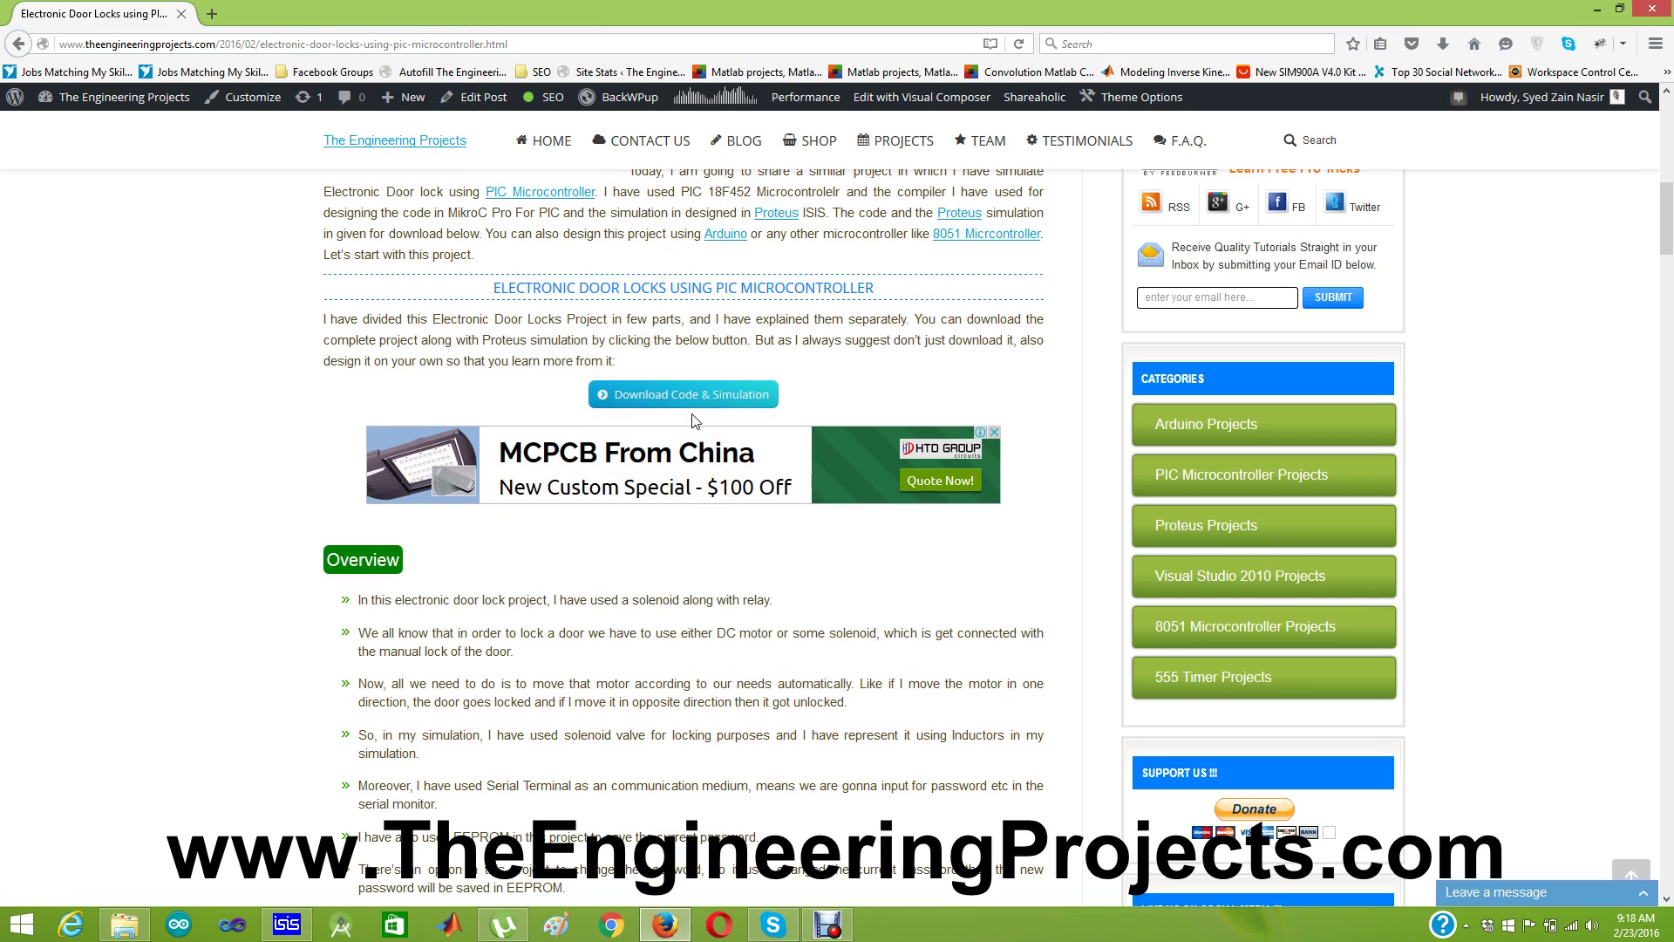
- Select the e-mail subscription field on the Electronic Door Locks project page
click(1188, 297)
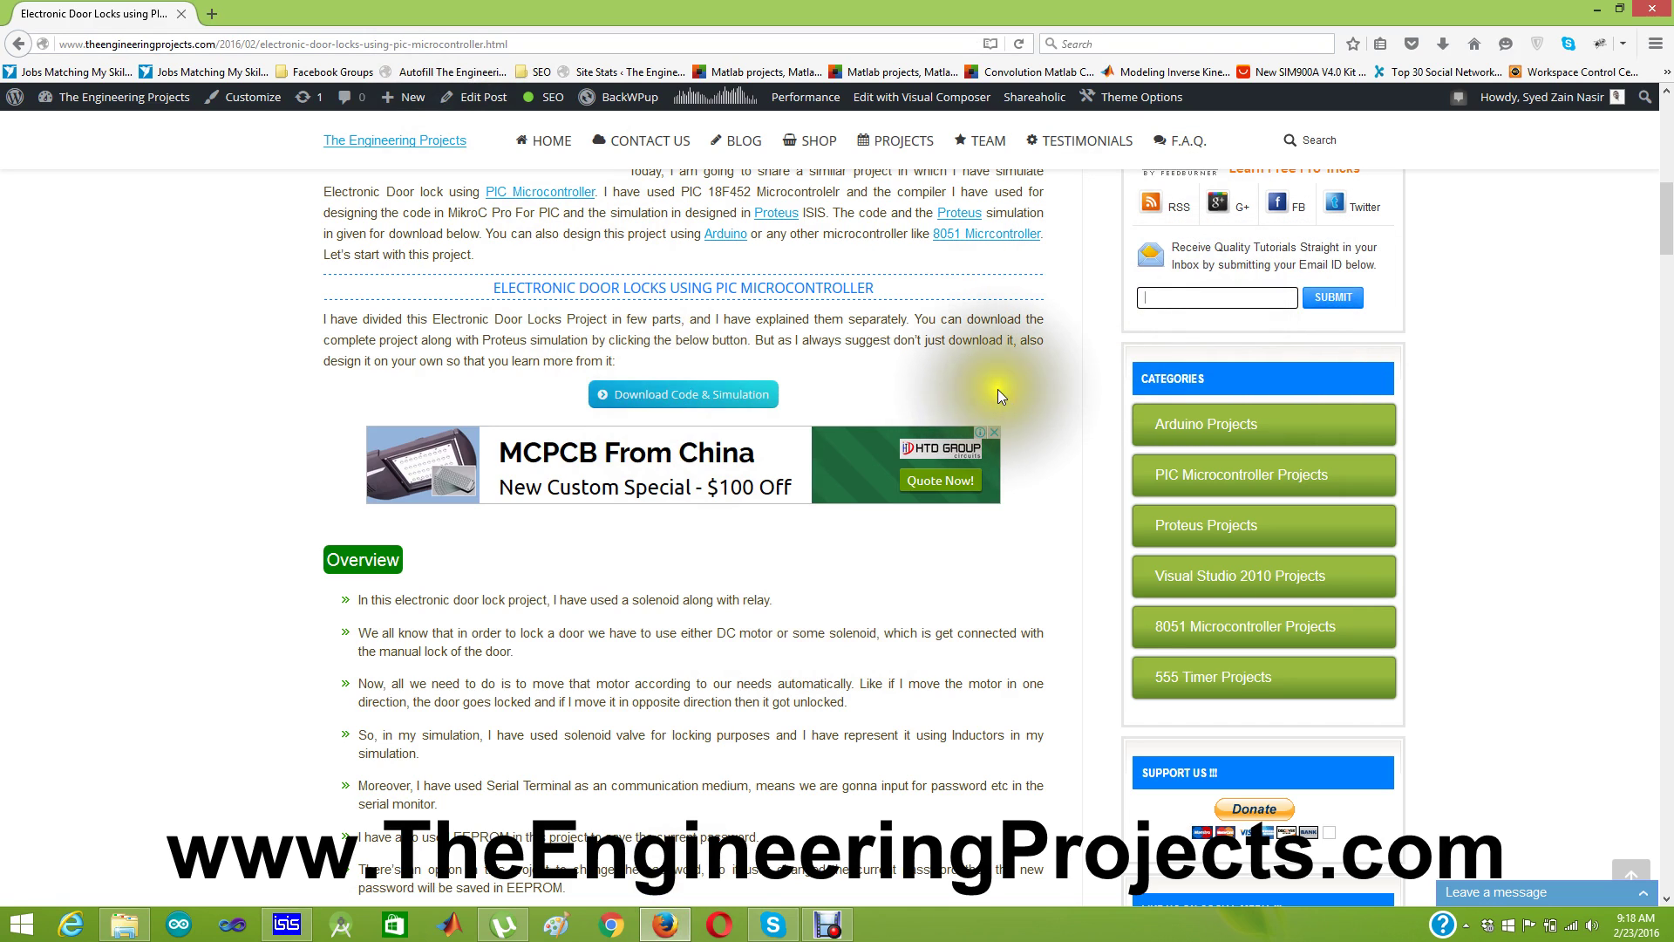